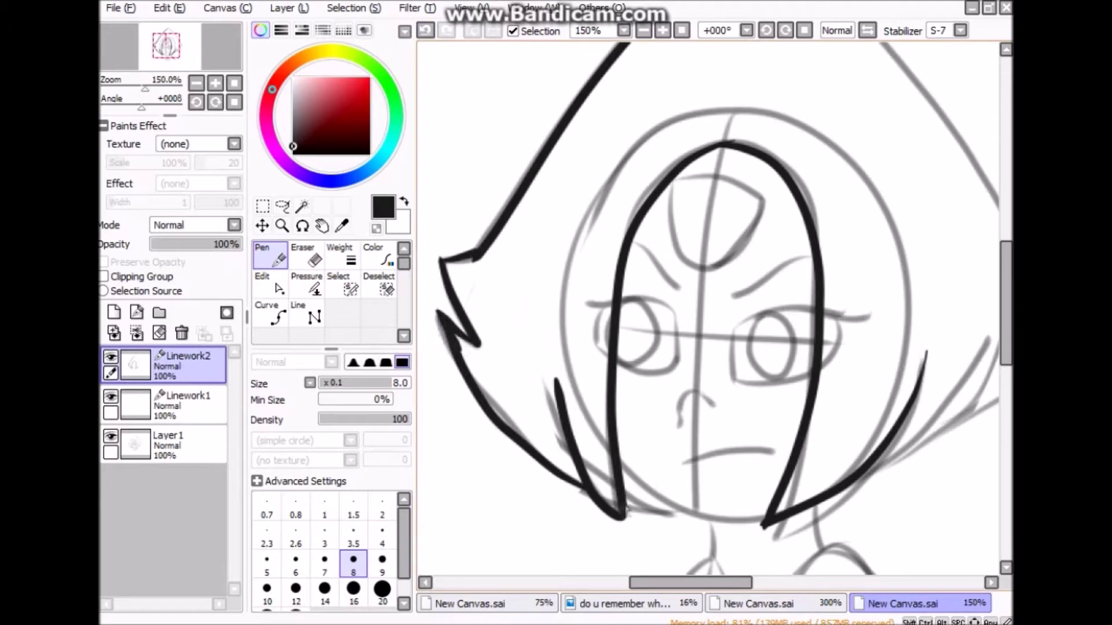
Ink the remaining hair outline, jaw, neck, collar and shoulders over the sketch on Linework2 with a size 8 pen.
left_click_drag(753, 289, 620, 451)
left_click_drag(632, 79, 912, 456)
scroll(926, 289, "down", 3)
left_click_drag(938, 245, 876, 314)
left_click_drag(764, 413, 634, 475)
scroll(712, 307, "down", 2)
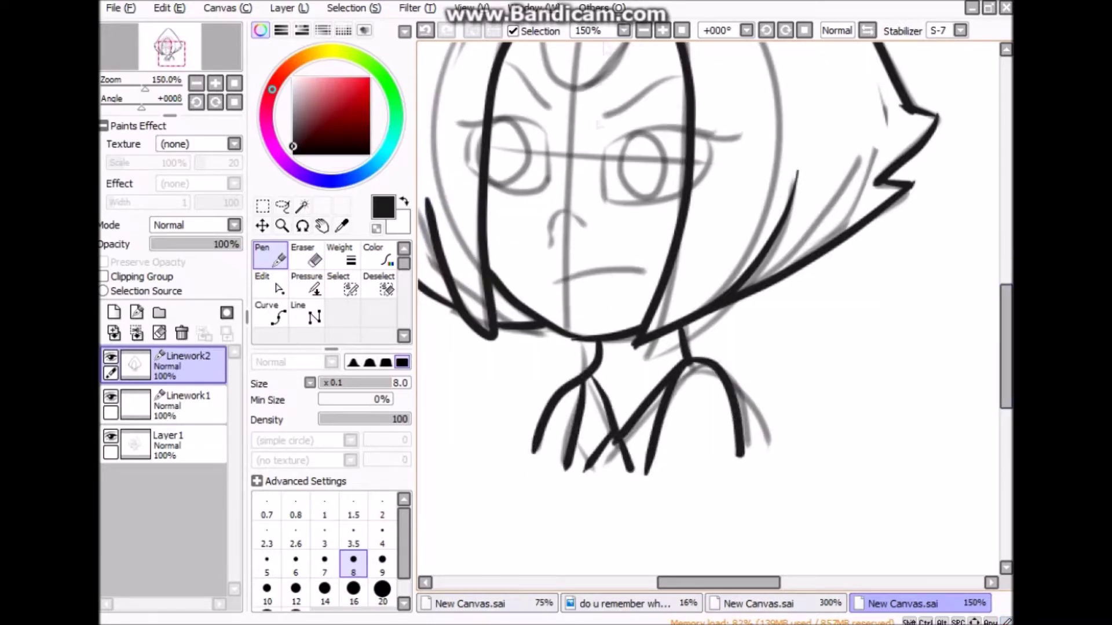
Select the face area with the Magic Wand and ink the thick upper eyelids and eye outline inside it with the size 8 pen.
scroll(637, 289, "down", 3)
left_click(302, 207)
left_click(637, 174)
left_click(270, 255)
scroll(703, 560, "up", 4)
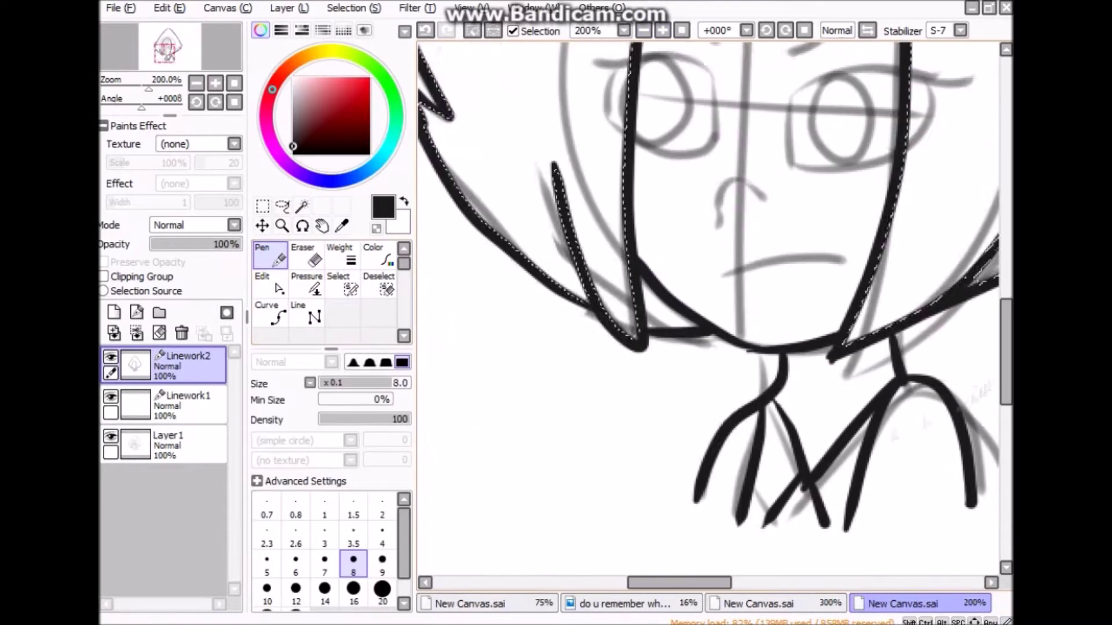
scroll(805, 288, "up", 3)
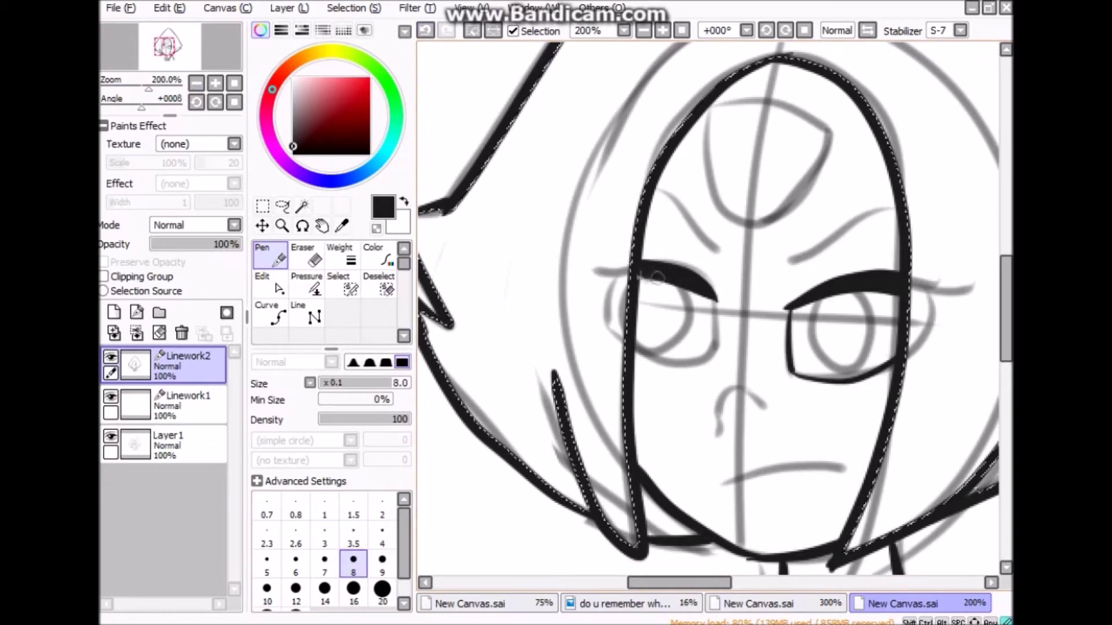
Set the pen size to 6 and ink the nose, mouth, forehead gem, eyebrows and irises, undoing the unwanted stroke.
left_click(382, 534)
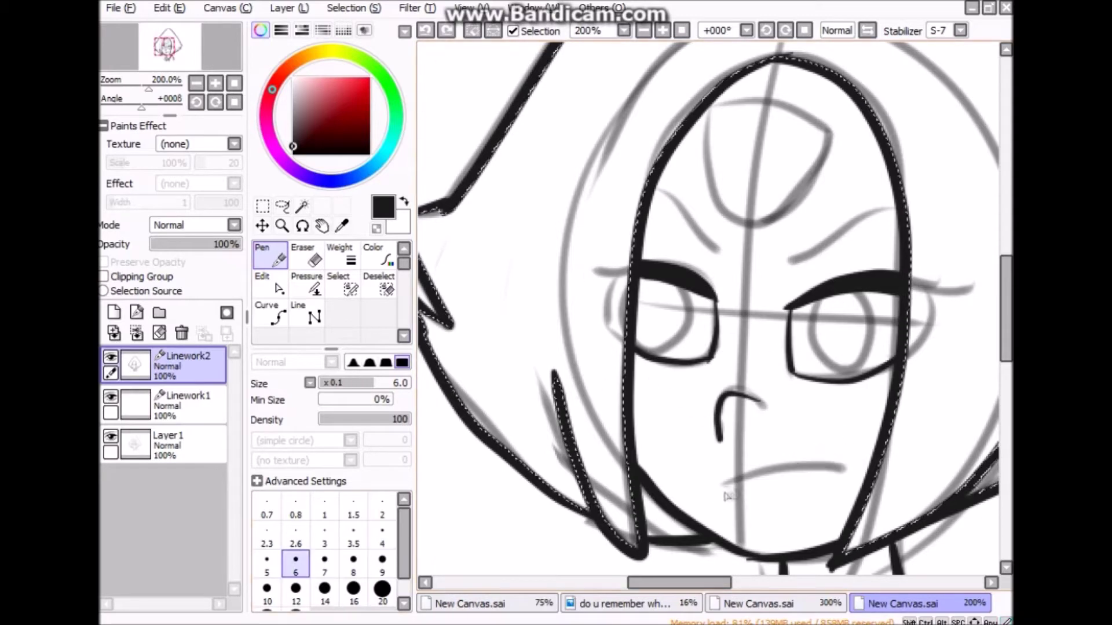
left_click_drag(724, 484, 844, 464)
key("bracketleft")
key("bracketleft")
key("bracketleft")
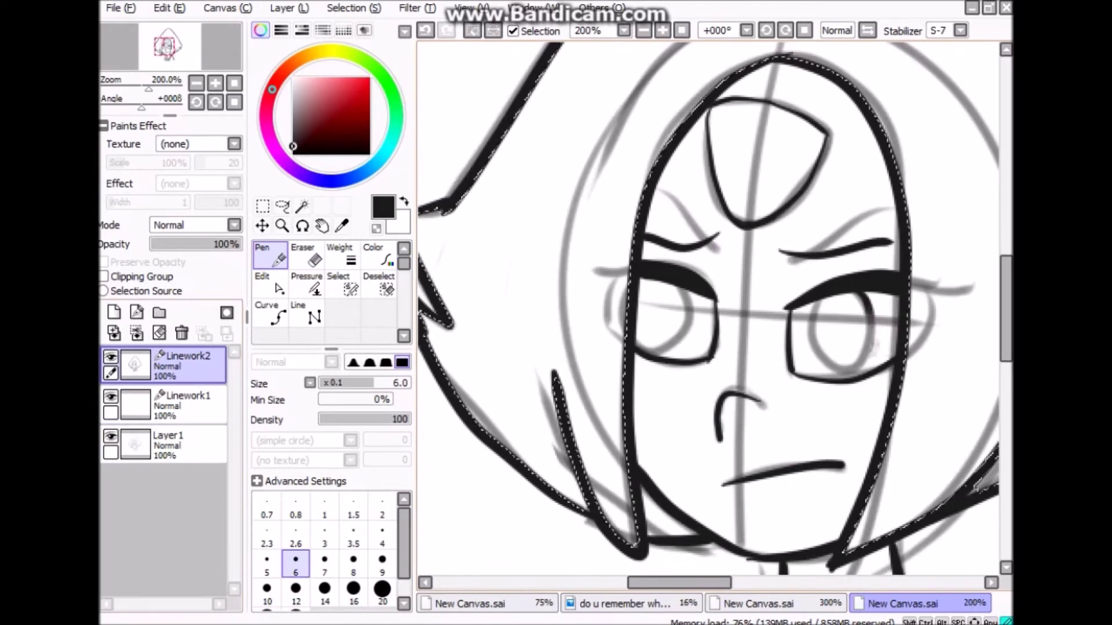
key("ctrl+z")
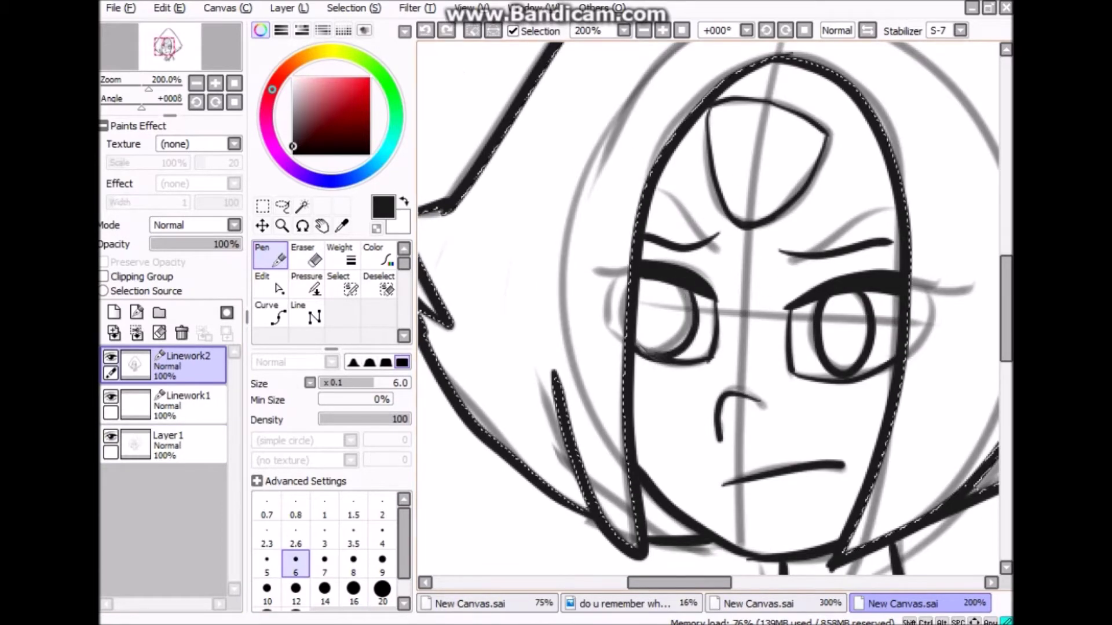
Hide the Layer1 sketch and select the hair area of the linework with the Magic Wand and selection pen.
left_click(110, 436)
left_click(302, 206)
left_click(509, 260)
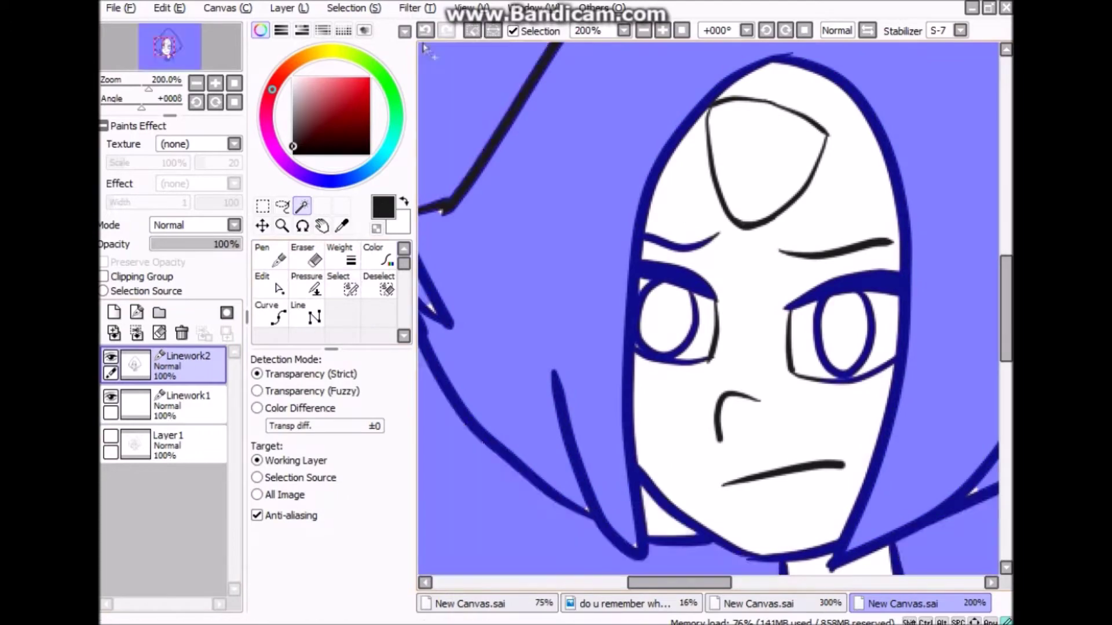
left_click(343, 284)
left_click(663, 31)
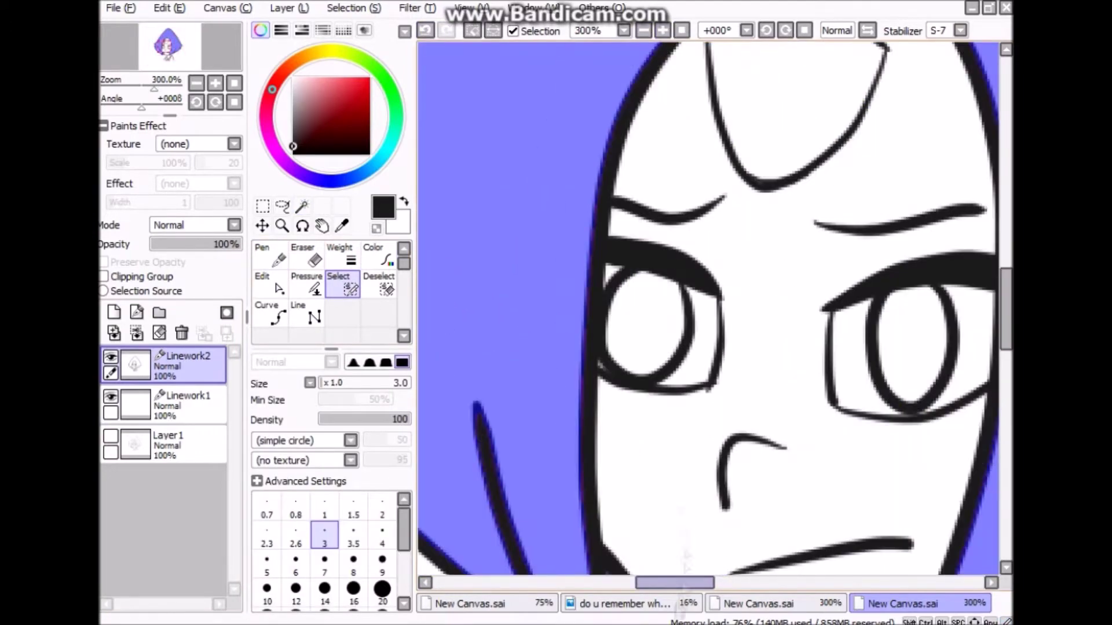
scroll(671, 406, "down", 4)
Add the face, neck and shoulders to the selection, closing the open lower edge of the shoulders with the selection pen.
left_click(302, 206)
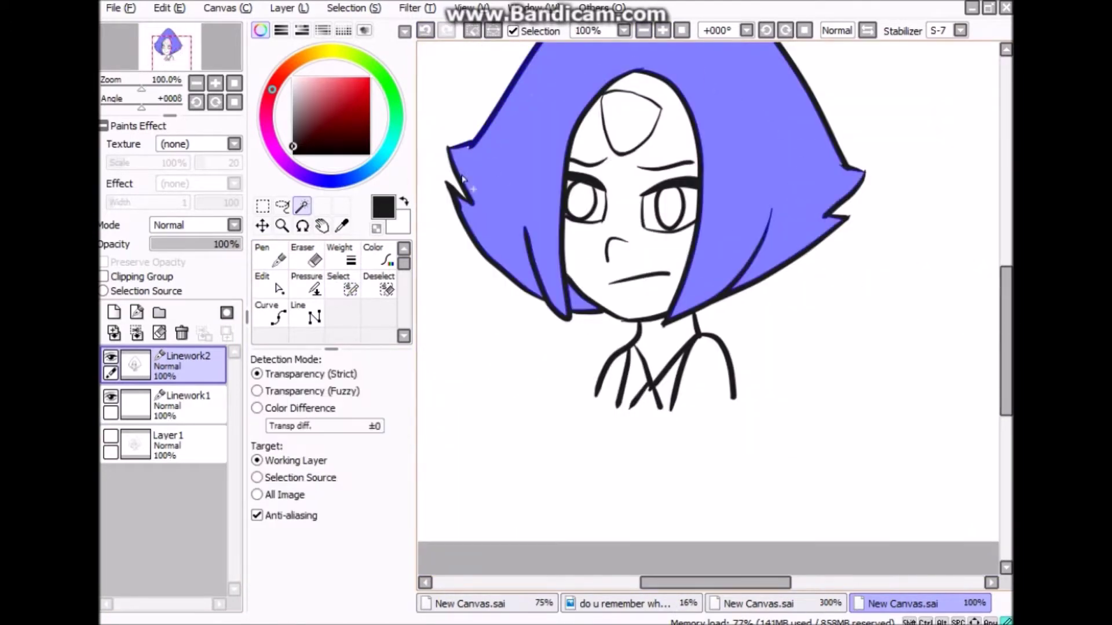
left_click(643, 261)
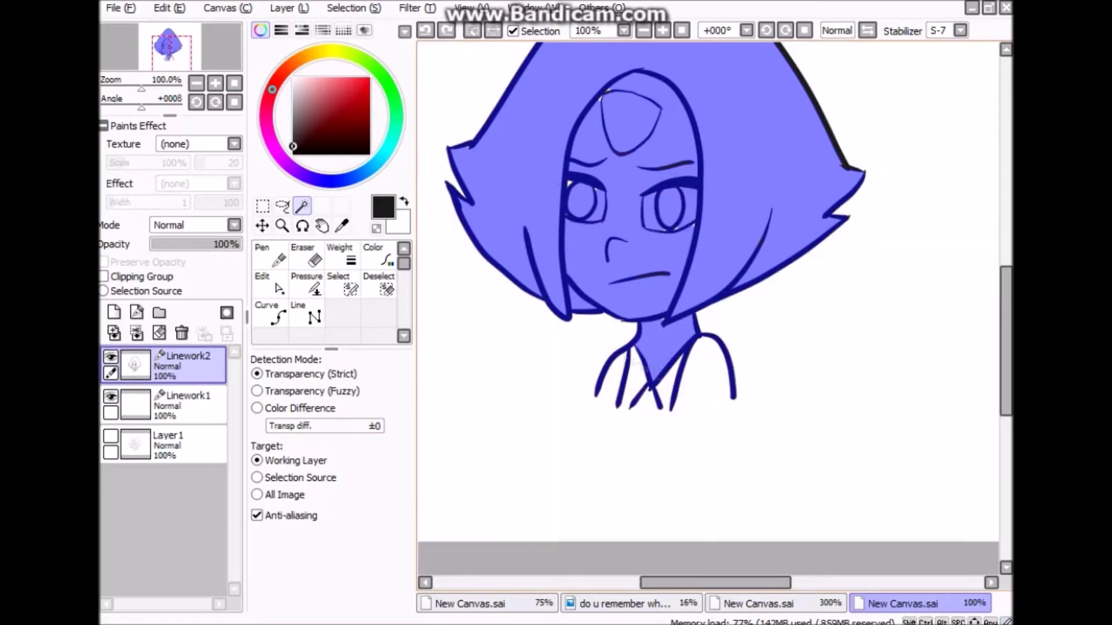
key("s")
left_click_drag(731, 398, 688, 415)
left_click_drag(596, 402, 733, 400)
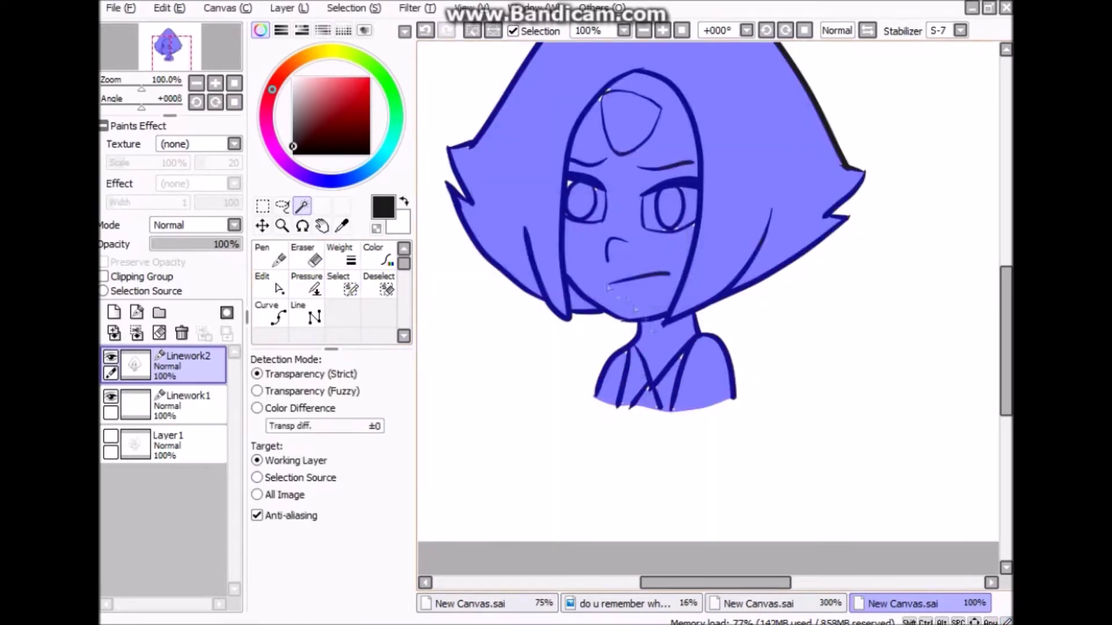
left_click(324, 559)
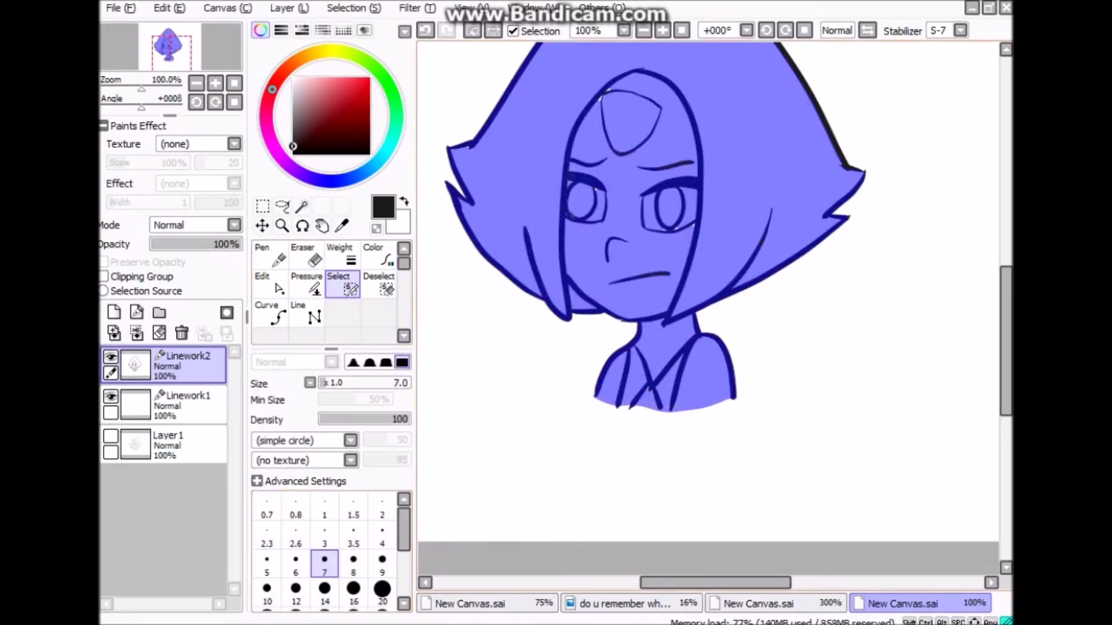
scroll(707, 307, "up", 3)
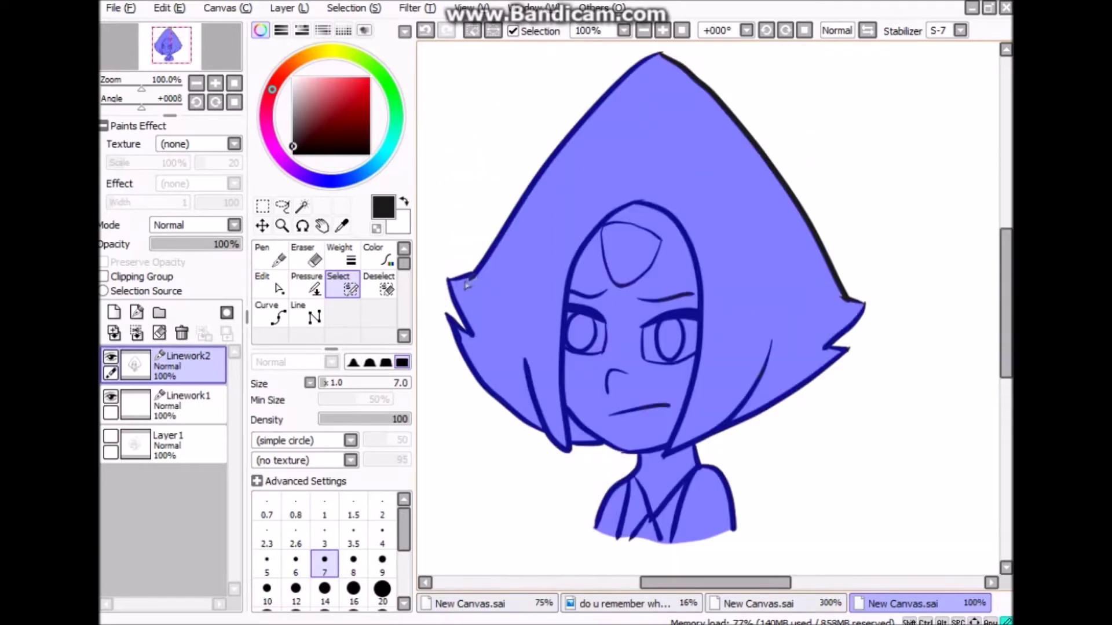
Delete the Linework1 layer and fill the selected character silhouette with gray on a new layer beneath Linework2.
key("w")
key("n")
key("ctrl+shift+n")
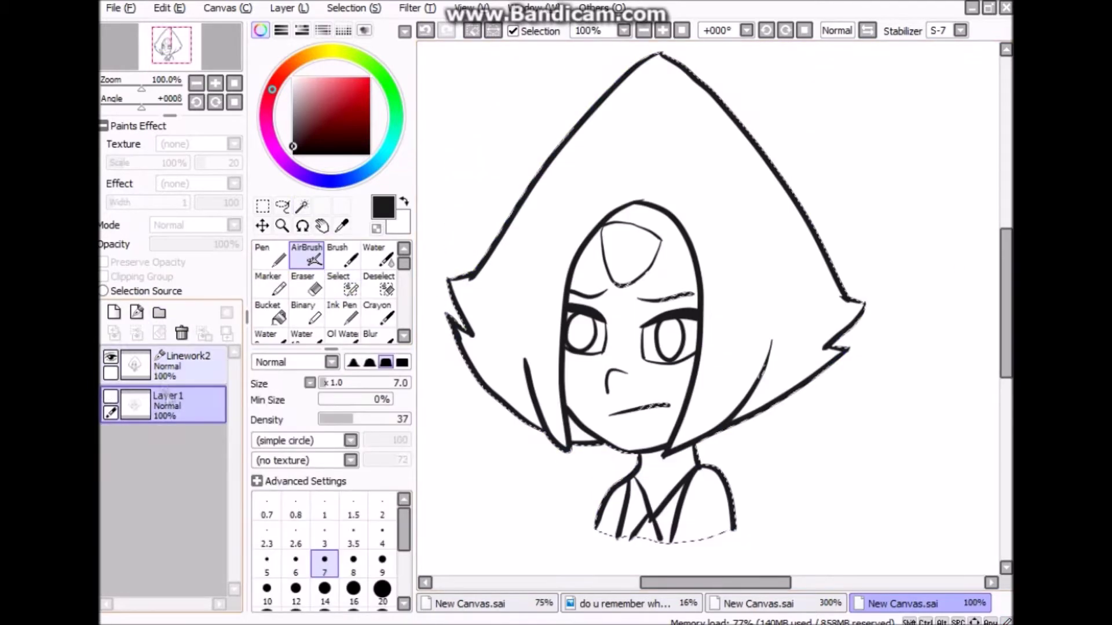
left_click_drag(579, 173, 665, 463)
Hide Linework2 and cover the remaining gaps inside the silhouette selection with the selection pen at size 35.
left_click(111, 357)
key("e")
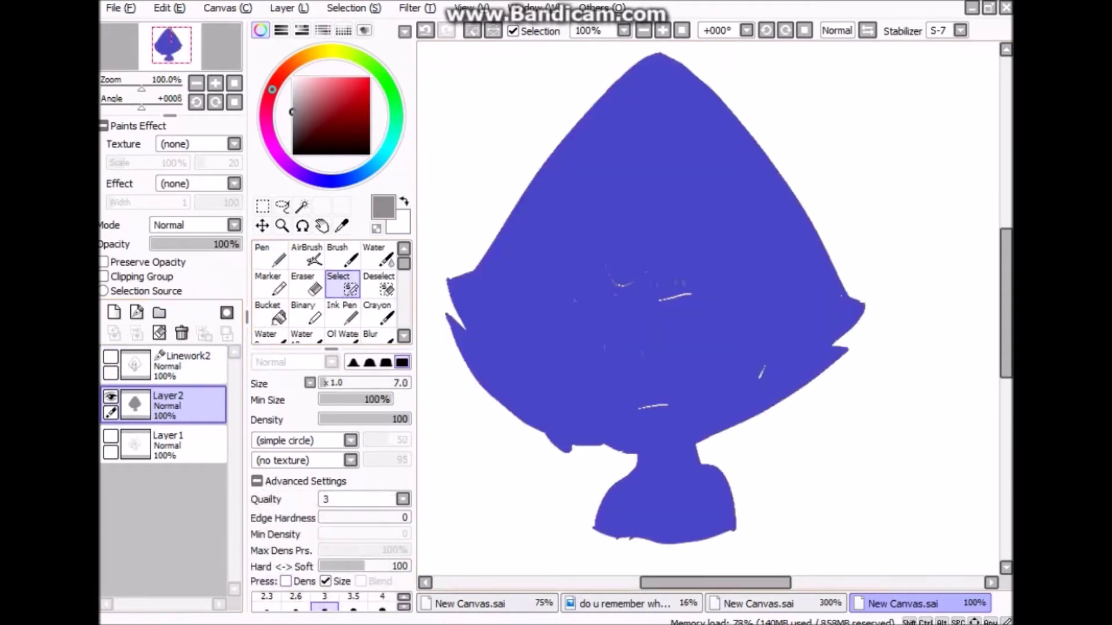
left_click(403, 606)
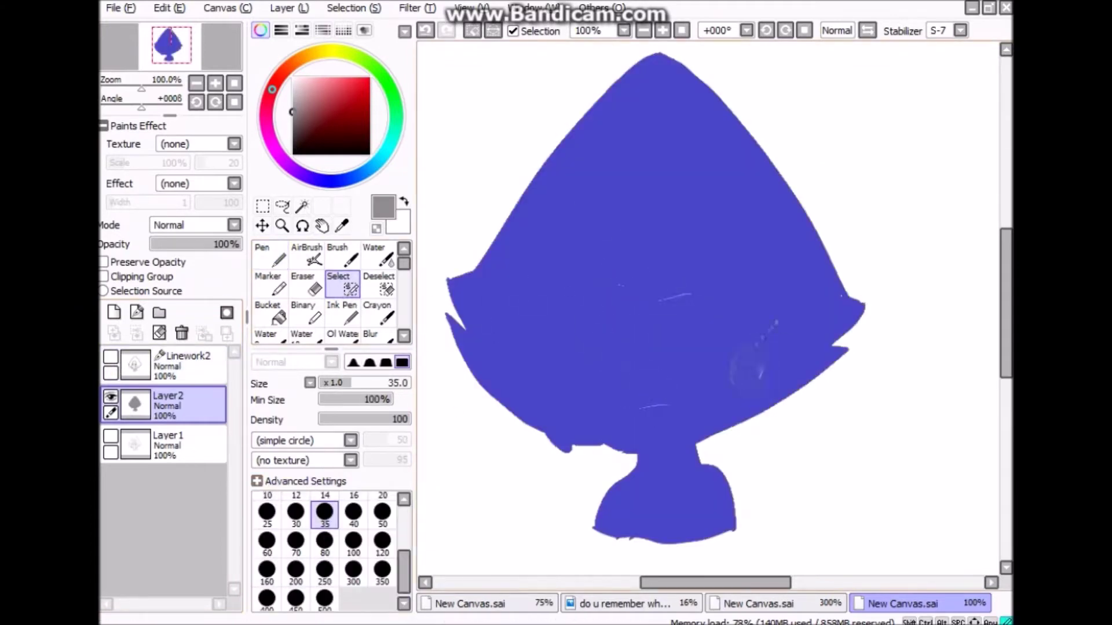
Show Linework2 again at 50% opacity and add a new layer above the gray silhouette layer.
left_click(110, 358)
left_click(185, 366)
left_click_drag(241, 244, 196, 244)
left_click(272, 254)
left_click(114, 312)
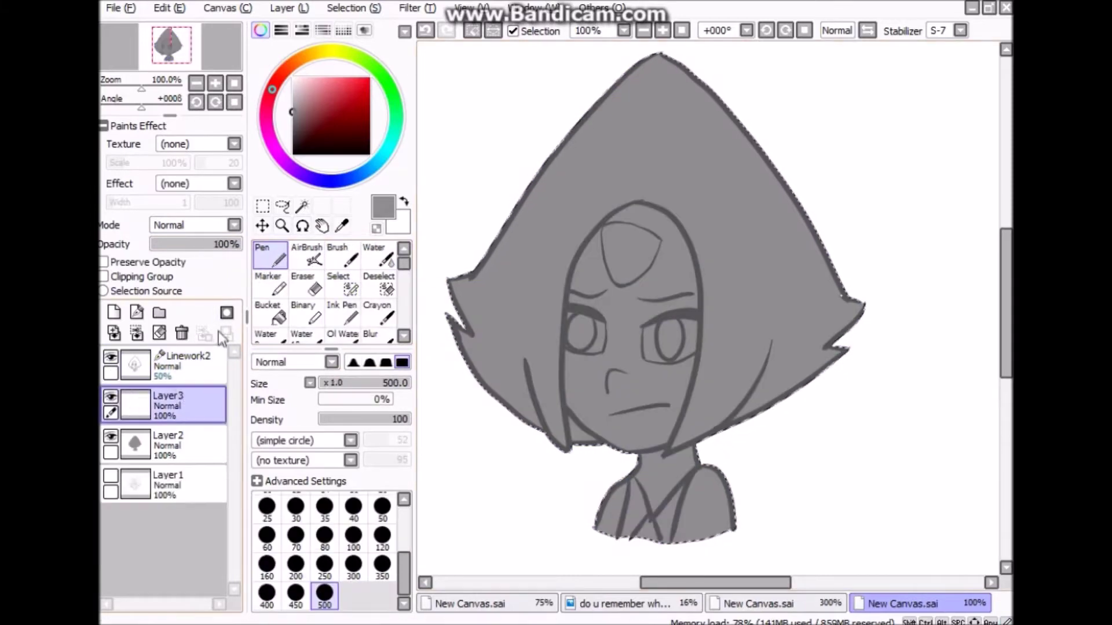
Paint the main hair area pale yellow with the pen at size 35 on the new layer.
left_click(324, 506)
left_click(336, 53)
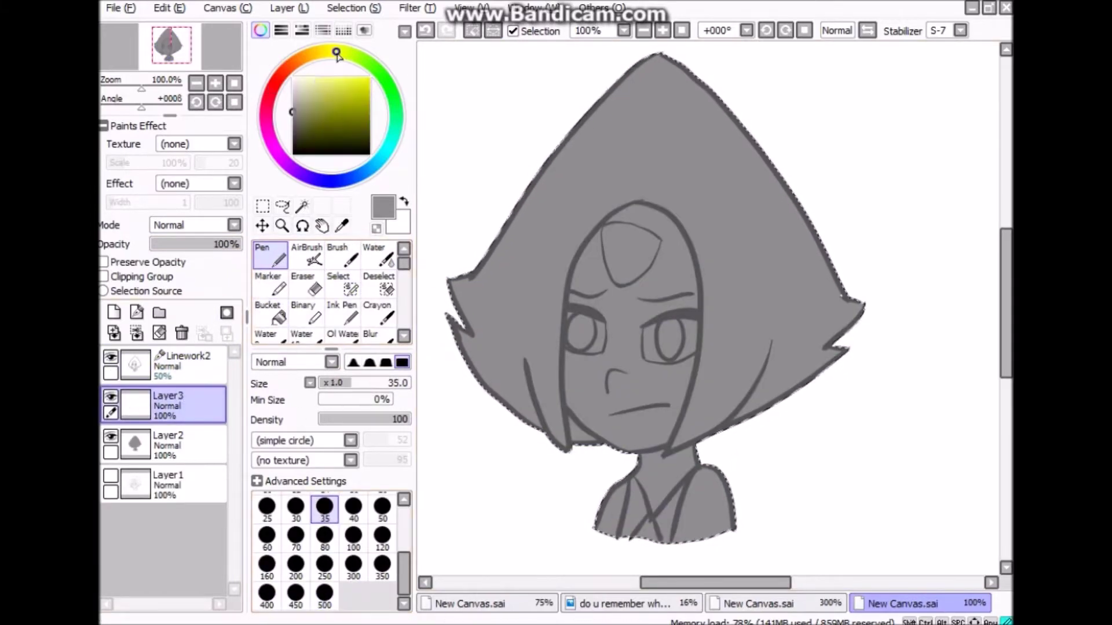
left_click(317, 80)
mouse_move(579, 173)
left_mouse_down()
mouse_move(439, 345)
mouse_move(443, 289)
mouse_move(556, 445)
left_mouse_up()
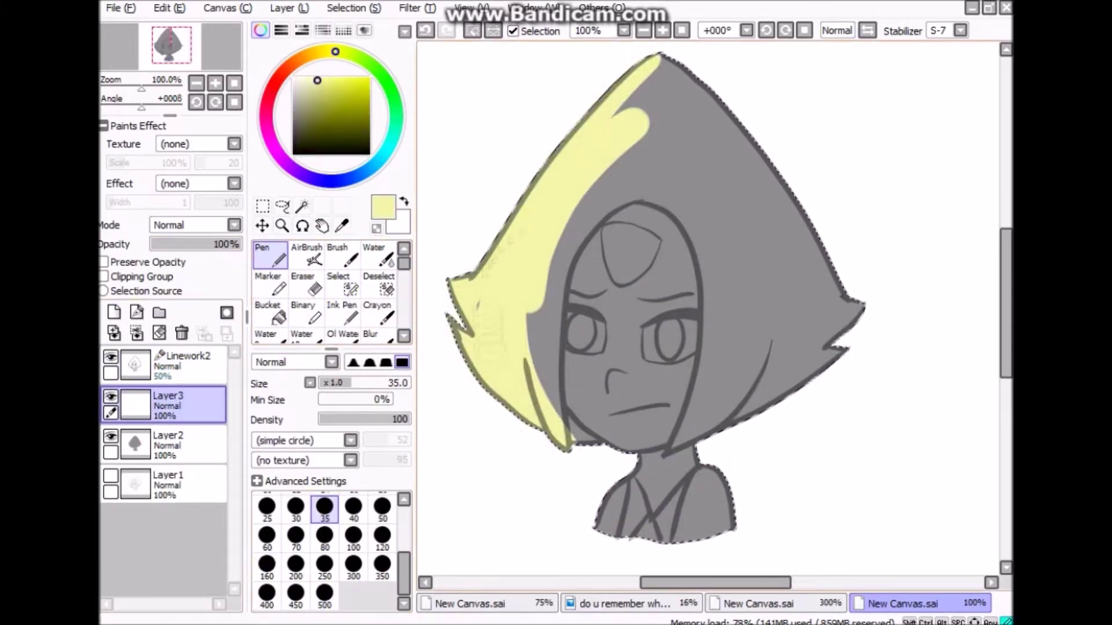
left_click_drag(654, 64, 561, 440)
left_click_drag(637, 87, 579, 243)
left_click_drag(689, 70, 521, 406)
left_click_drag(660, 163, 721, 424)
mouse_move(779, 388)
left_mouse_down()
mouse_move(857, 195)
mouse_move(775, 124)
mouse_move(695, 98)
mouse_move(553, 260)
mouse_move(593, 200)
left_mouse_up()
Reduce the pen size to 14 and extend the yellow along the forehead hairline and the lower tip of the right hair section.
scroll(534, 112, "up", 3)
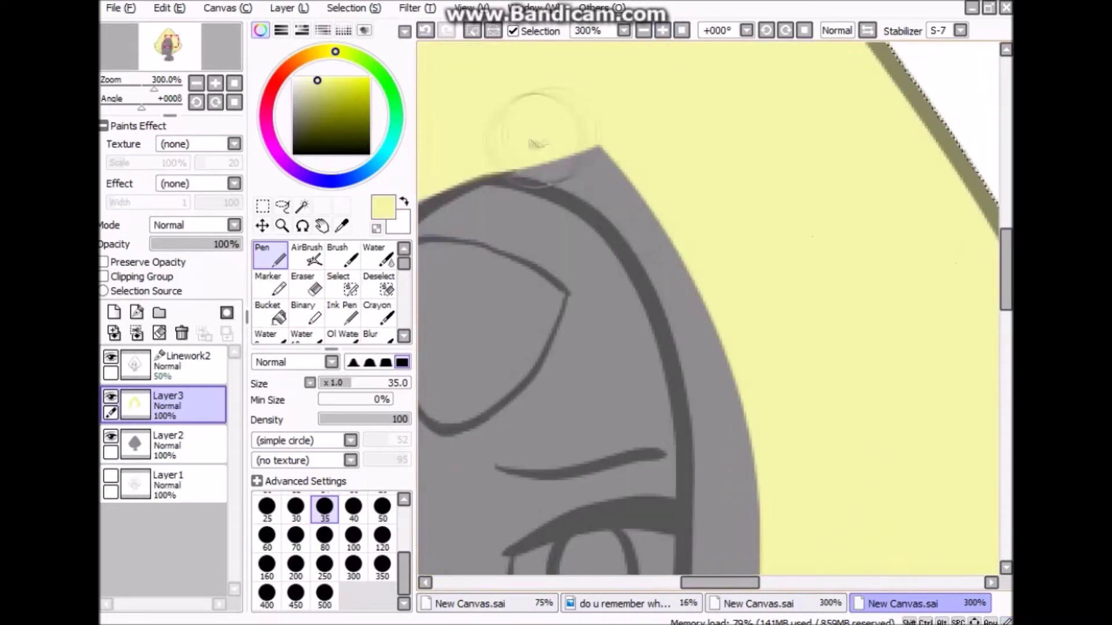
left_click(403, 499)
left_click(404, 499)
left_click(324, 533)
mouse_move(602, 157)
left_mouse_down()
mouse_move(695, 301)
mouse_move(532, 146)
left_mouse_up()
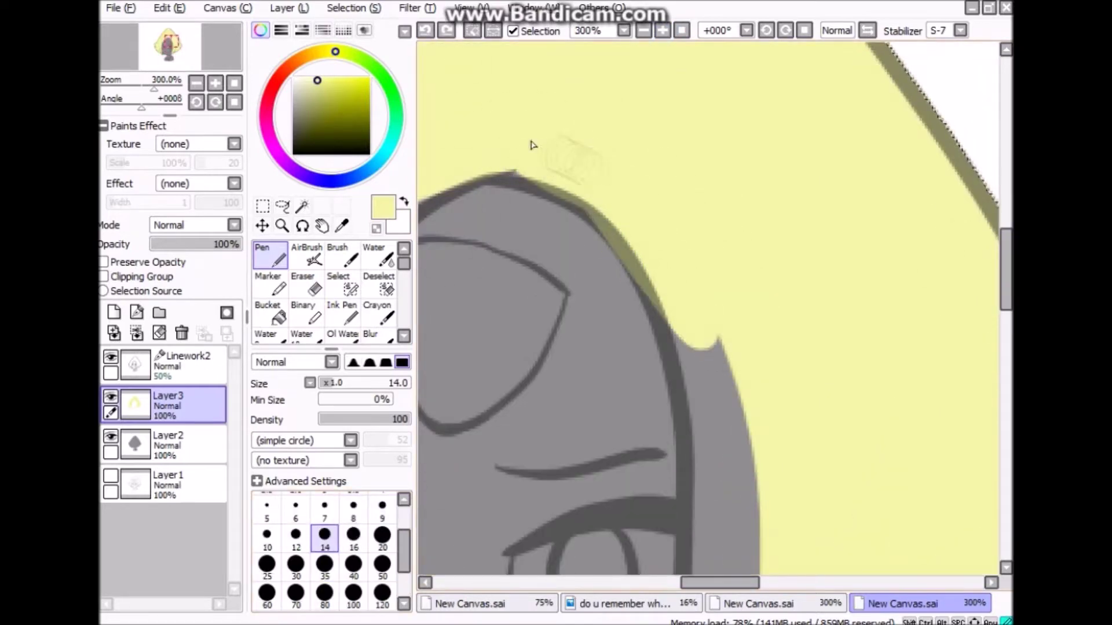
mouse_move(637, 273)
left_mouse_down()
mouse_move(718, 428)
mouse_move(747, 521)
left_mouse_up()
scroll(748, 521, "down", 7)
left_click_drag(661, 492, 709, 431)
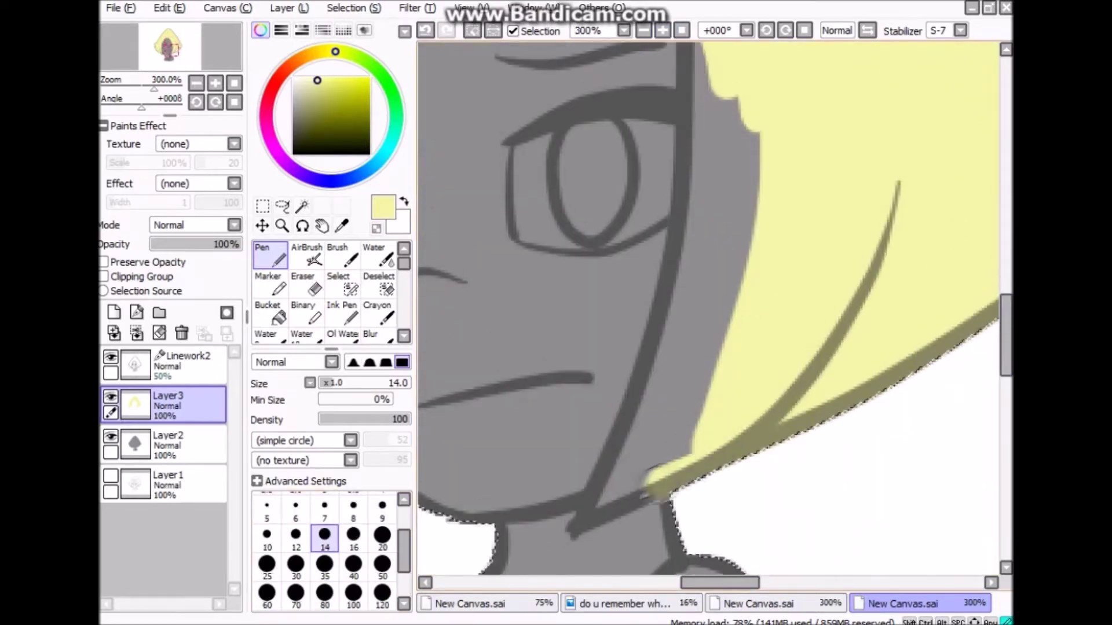
Finish the yellow along both sides of the face opening and on the hair patch behind the left jaw.
mouse_move(695, 58)
left_mouse_down()
mouse_move(666, 347)
mouse_move(608, 492)
mouse_move(718, 87)
mouse_move(730, 348)
left_mouse_up()
scroll(713, 307, "up", 5)
left_click_drag(695, 220, 689, 521)
key("Home")
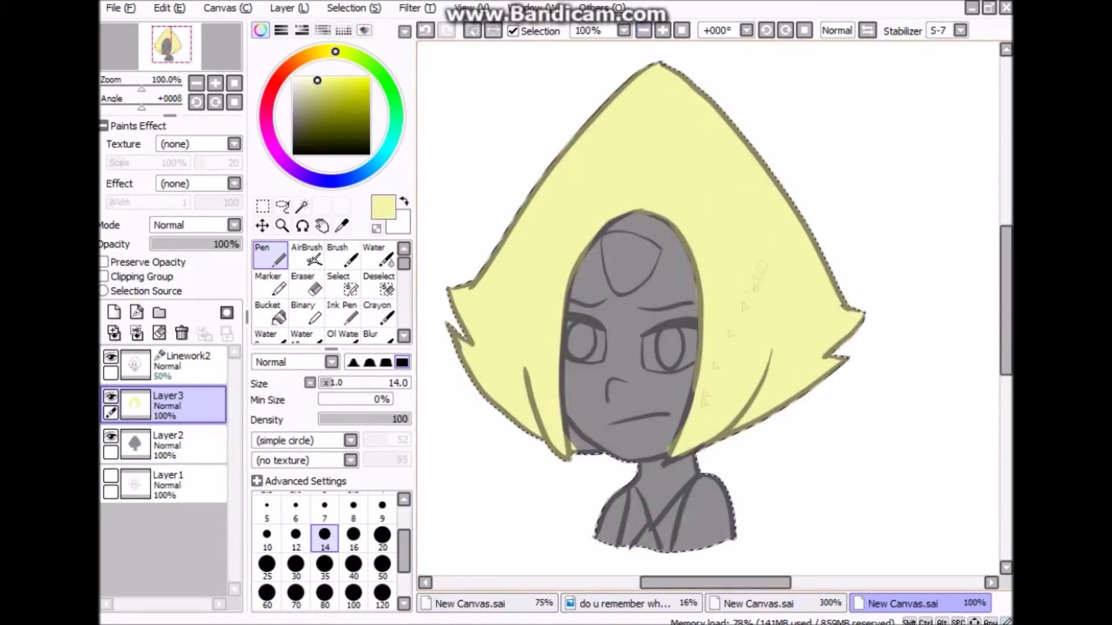
mouse_move(599, 232)
left_mouse_down()
mouse_move(671, 217)
mouse_move(565, 393)
mouse_move(605, 454)
left_mouse_up()
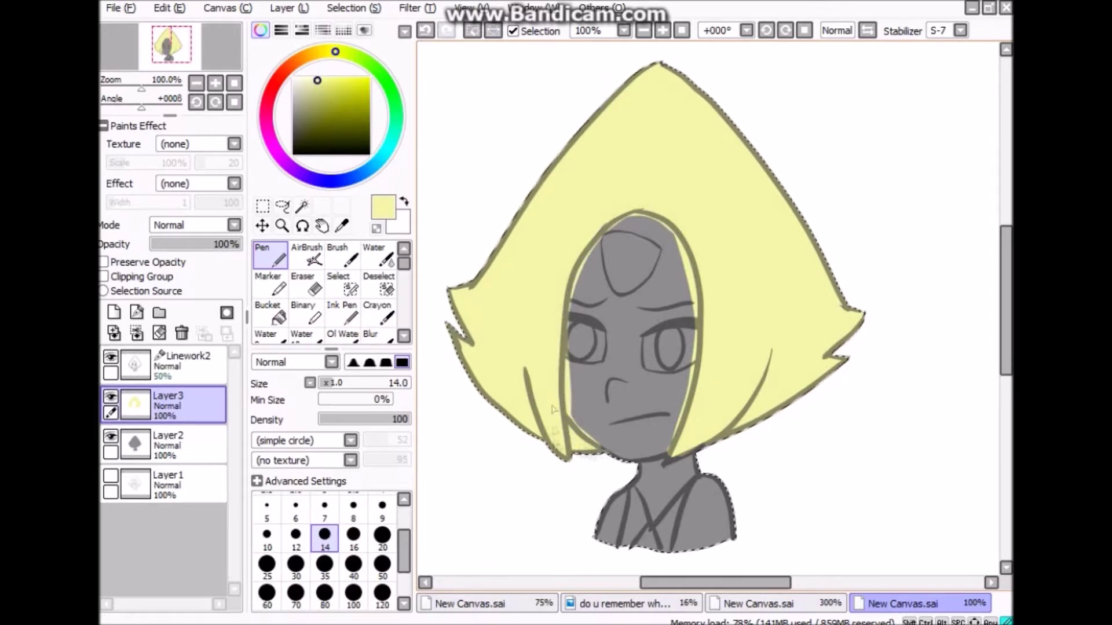
left_click_drag(695, 443, 660, 476)
Pick a light green and paint the left side, jawline and right edge of the face with the Binary pen at size 16.
left_click_drag(334, 52, 365, 60)
left_click(343, 89)
left_click_drag(616, 257, 605, 397)
key("ctrl+z")
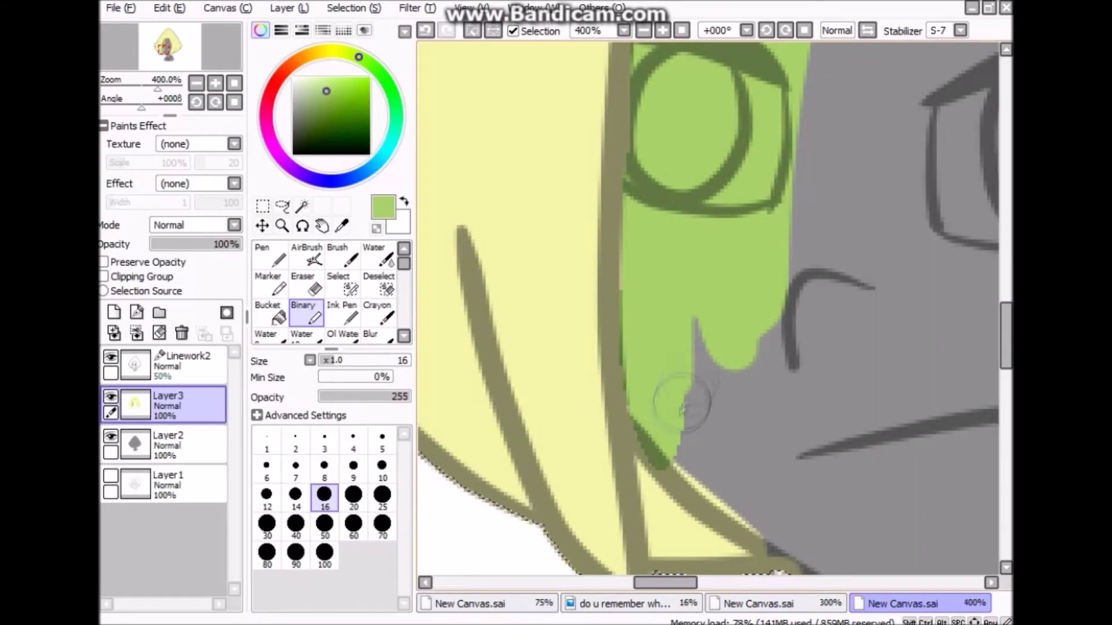
mouse_move(675, 398)
left_mouse_down()
mouse_move(747, 521)
mouse_move(811, 550)
left_mouse_up()
mouse_move(656, 421)
left_mouse_down()
mouse_move(539, 356)
mouse_move(419, 259)
left_mouse_up()
mouse_move(550, 405)
left_mouse_down()
mouse_move(660, 420)
mouse_move(799, 405)
mouse_move(786, 350)
mouse_move(868, 174)
left_mouse_up()
key("ctrl+z")
mouse_move(770, 371)
left_mouse_down()
mouse_move(811, 325)
mouse_move(915, 46)
left_mouse_up()
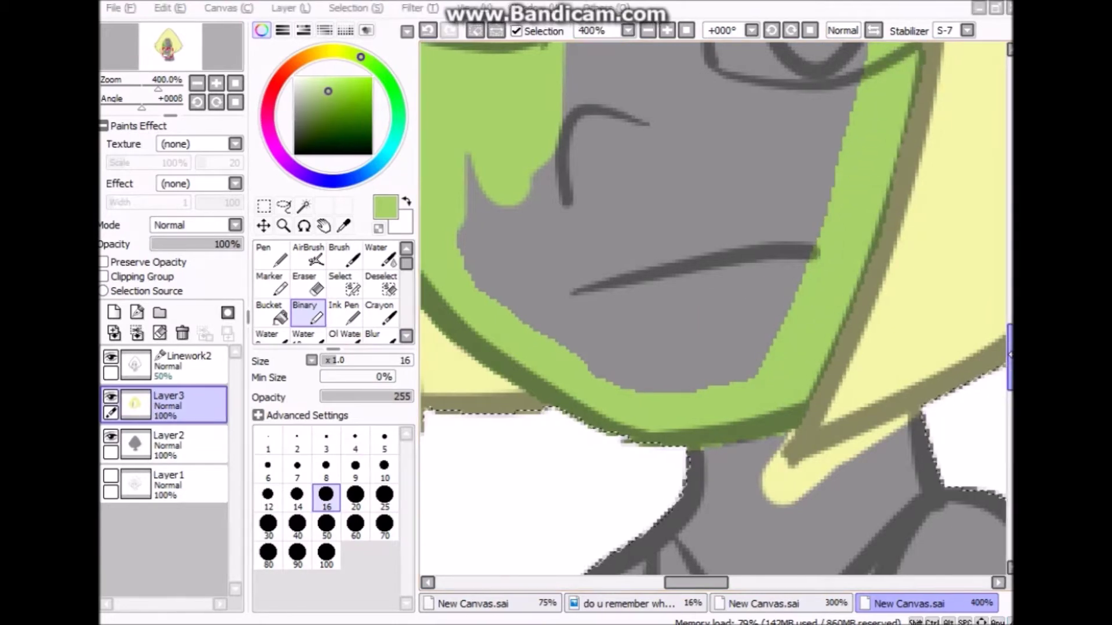
Fill the remaining gray around the eyes, nose and forehead with the same light green.
left_click_drag(724, 145, 724, 486)
mouse_move(895, 411)
left_mouse_down()
mouse_move(895, 316)
mouse_move(895, 573)
left_mouse_up()
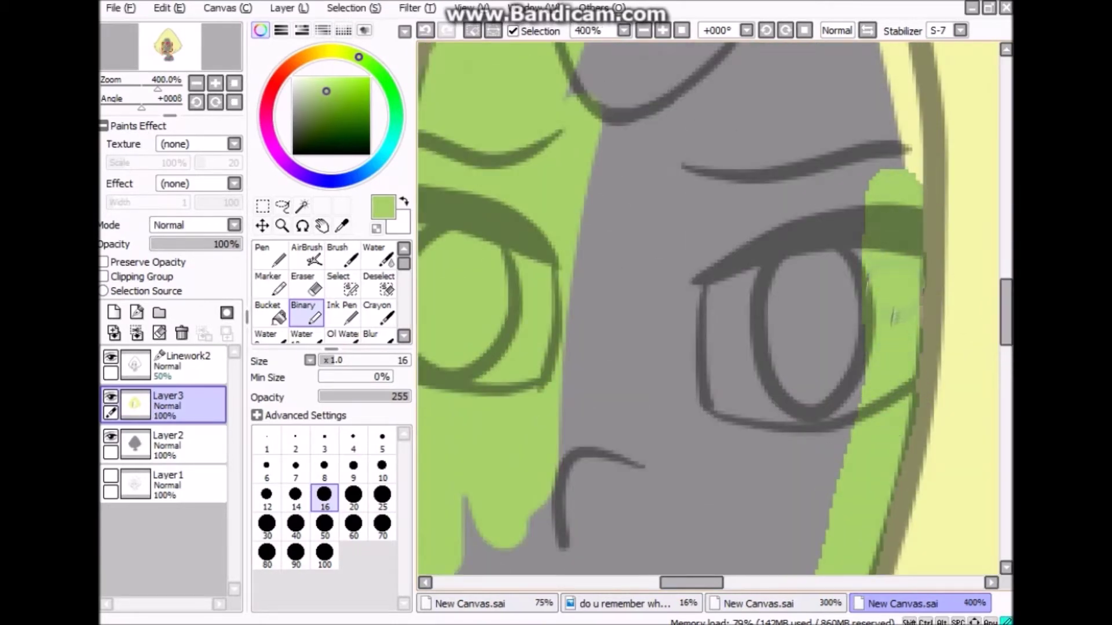
mouse_move(509, 211)
left_mouse_down()
mouse_move(643, 81)
mouse_move(787, 98)
mouse_move(898, 353)
mouse_move(648, 174)
mouse_move(613, 451)
mouse_move(753, 278)
mouse_move(640, 504)
left_mouse_up()
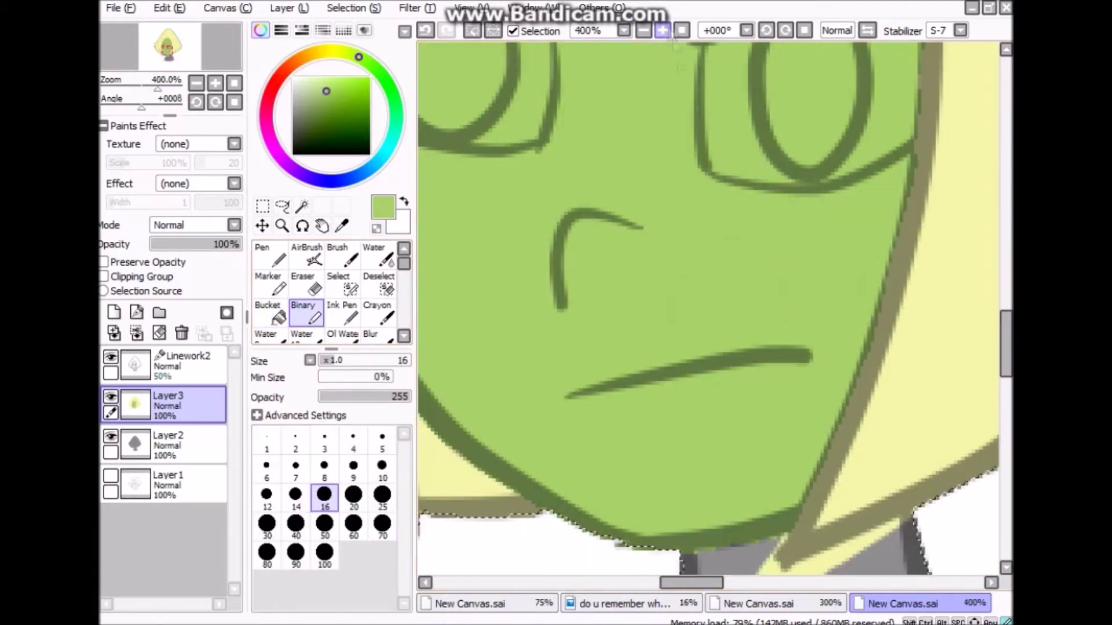
Outline the neck and shoulders in light green and fill their interior with the Bucket tool.
scroll(707, 161, "down", 5)
mouse_move(707, 161)
left_mouse_down()
mouse_move(507, 478)
mouse_move(604, 495)
mouse_move(956, 509)
left_mouse_up()
scroll(627, 171, "up", 1)
mouse_move(627, 171)
left_mouse_down()
mouse_move(480, 243)
mouse_move(536, 211)
left_mouse_up()
mouse_move(480, 248)
left_mouse_down()
mouse_move(752, 377)
mouse_move(724, 464)
left_mouse_up()
scroll(706, 290, "left", 3)
left_click(267, 312)
left_click(723, 377)
scroll(724, 376, "down", 2)
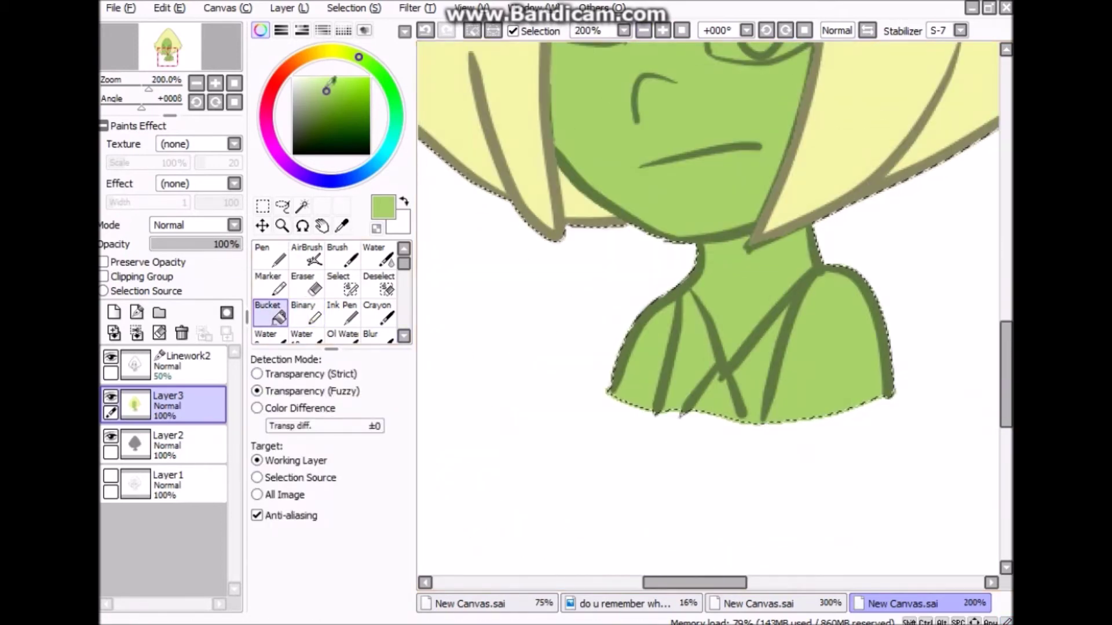
Sample the pale yellow from the hair and paint the small triangle below the crossing collar lines with the pen.
left_click(270, 254)
left_click(481, 186, "alt")
left_click_drag(718, 376, 722, 400)
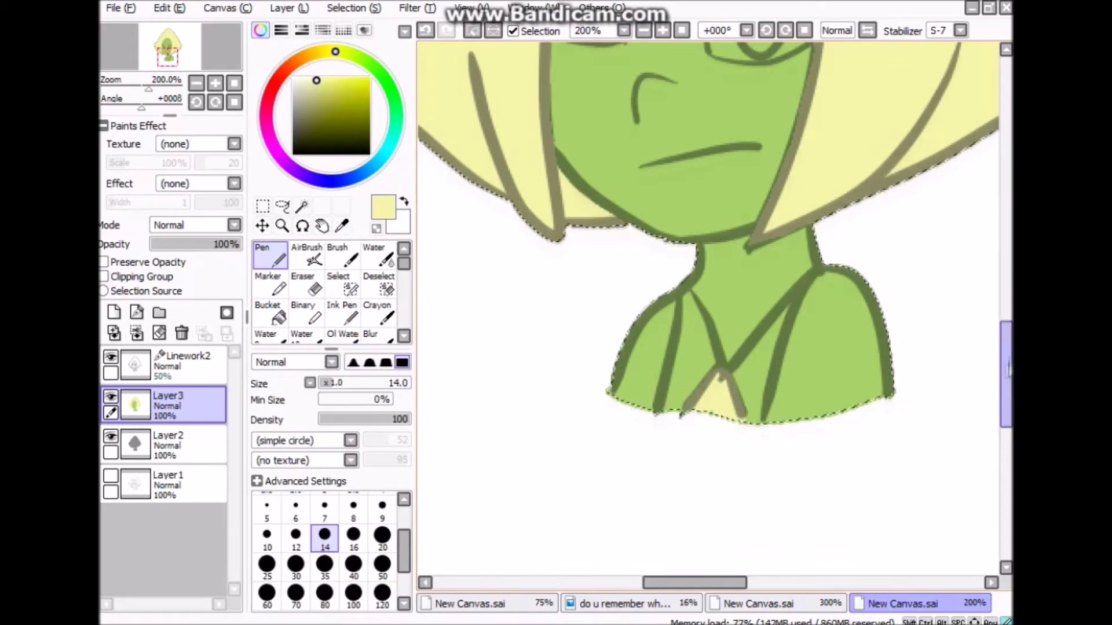
Pick a dark green and paint both collar bands of the outfit, using the pen and the size 16 Binary pen.
scroll(695, 347, "up", 2)
left_click_drag(355, 56, 344, 97)
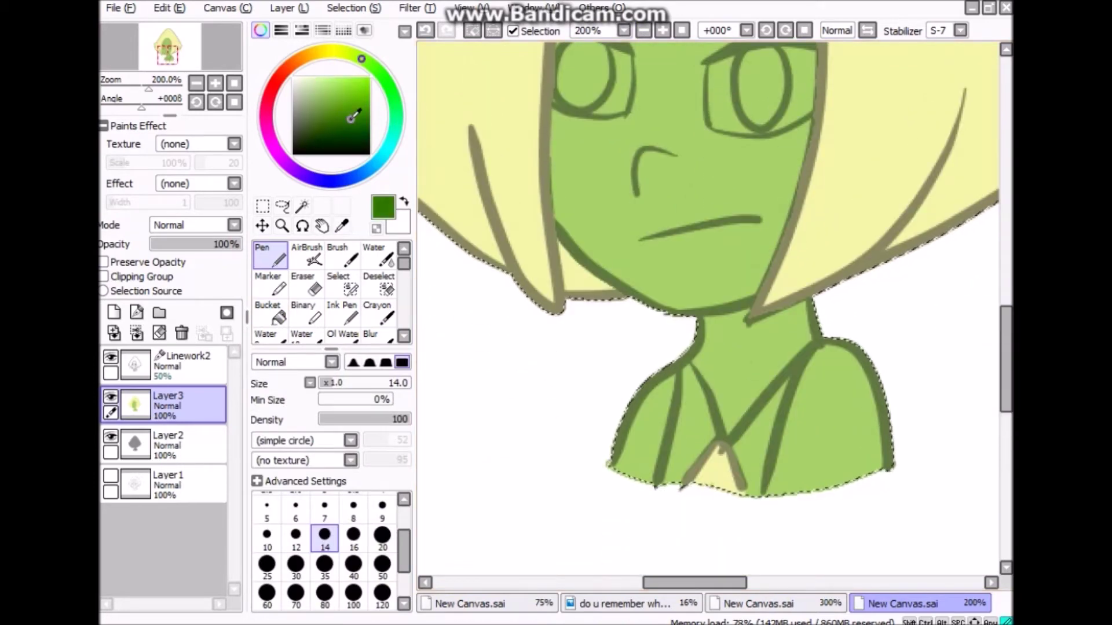
scroll(747, 346, "up", 3)
key("bracketleft")
mouse_move(637, 185)
left_mouse_down()
mouse_move(551, 509)
mouse_move(615, 136)
mouse_move(720, 335)
mouse_move(620, 139)
mouse_move(702, 377)
mouse_move(608, 433)
left_mouse_up()
key("bracketleft")
key("bracketleft")
mouse_move(744, 356)
left_mouse_down()
mouse_move(720, 355)
mouse_move(735, 343)
mouse_move(832, 524)
mouse_move(563, 524)
mouse_move(691, 198)
mouse_move(773, 75)
mouse_move(505, 353)
mouse_move(631, 406)
mouse_move(579, 504)
left_mouse_up()
key("b")
left_click_drag(608, 266, 579, 398)
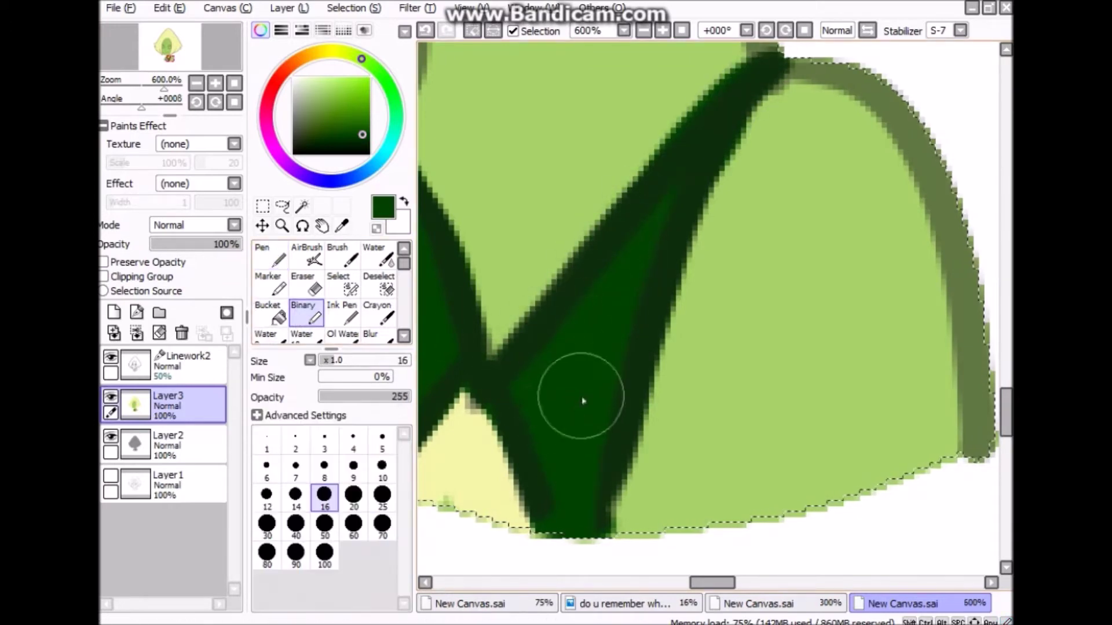
Paint the forehead gem bright green with the size 16 Binary pen, and sample the light green skin color again.
left_click(644, 30)
scroll(707, 117, "up", 4)
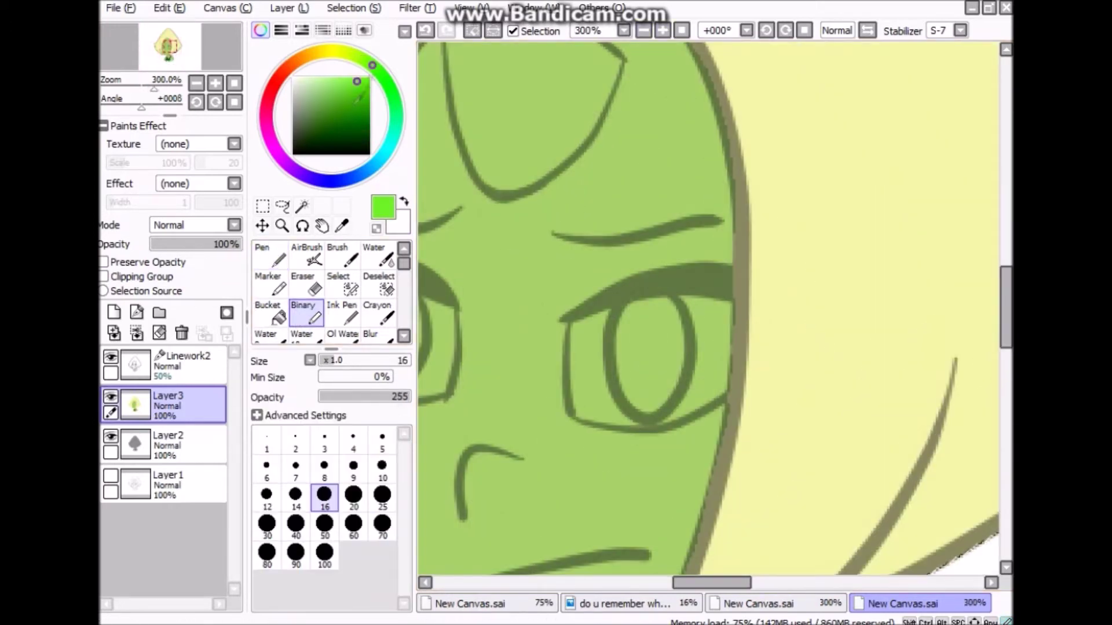
left_click_drag(717, 585, 696, 585)
mouse_move(766, 170)
left_mouse_down()
mouse_move(666, 278)
mouse_move(623, 142)
left_mouse_up()
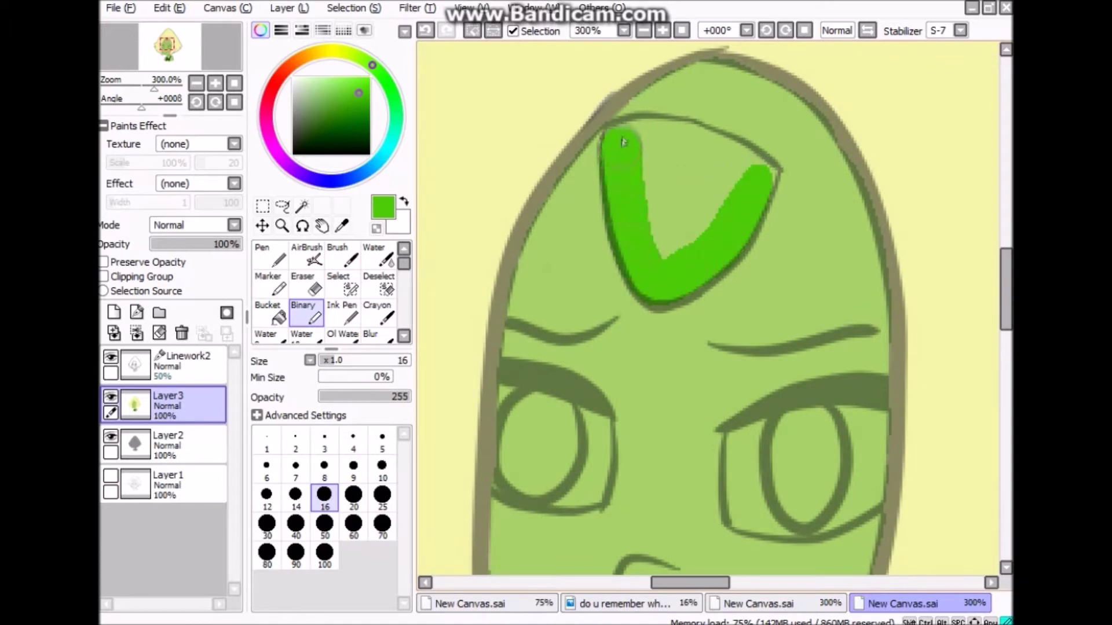
left_click_drag(704, 221, 644, 180)
left_click(585, 266, "alt")
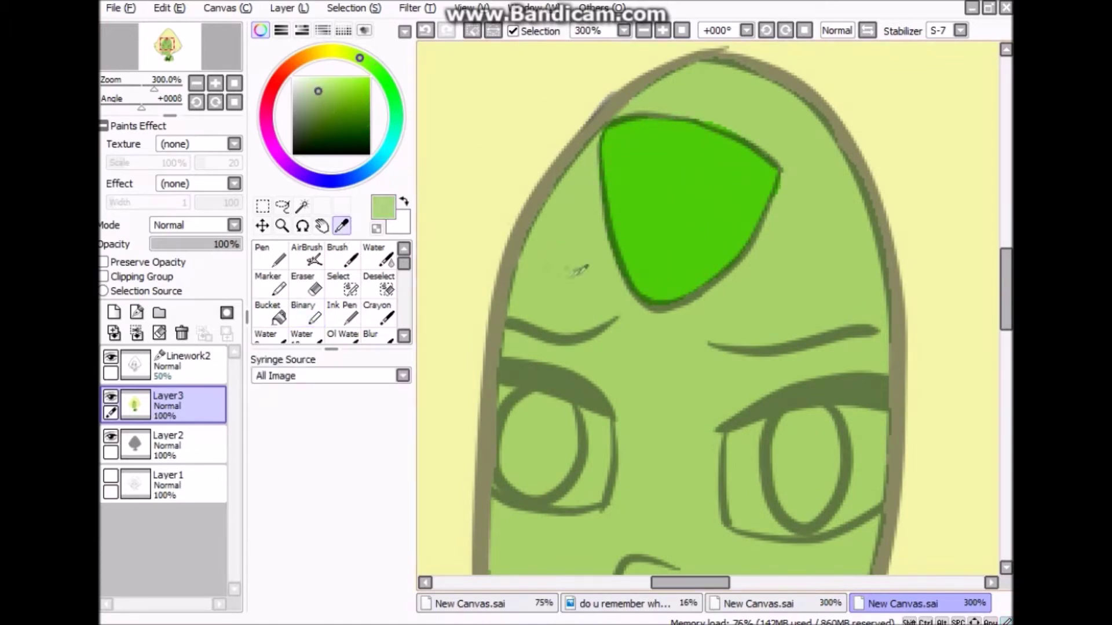
Paint a zigzag border below the eyes in pale green with the size 16 Binary pen and cover the face area above it.
left_click_drag(1006, 289, 1006, 327)
left_click_drag(661, 274, 854, 405)
key("ctrl+z")
mouse_move(848, 332)
left_mouse_down()
mouse_move(837, 351)
mouse_move(660, 264)
mouse_move(525, 380)
mouse_move(524, 64)
left_mouse_up()
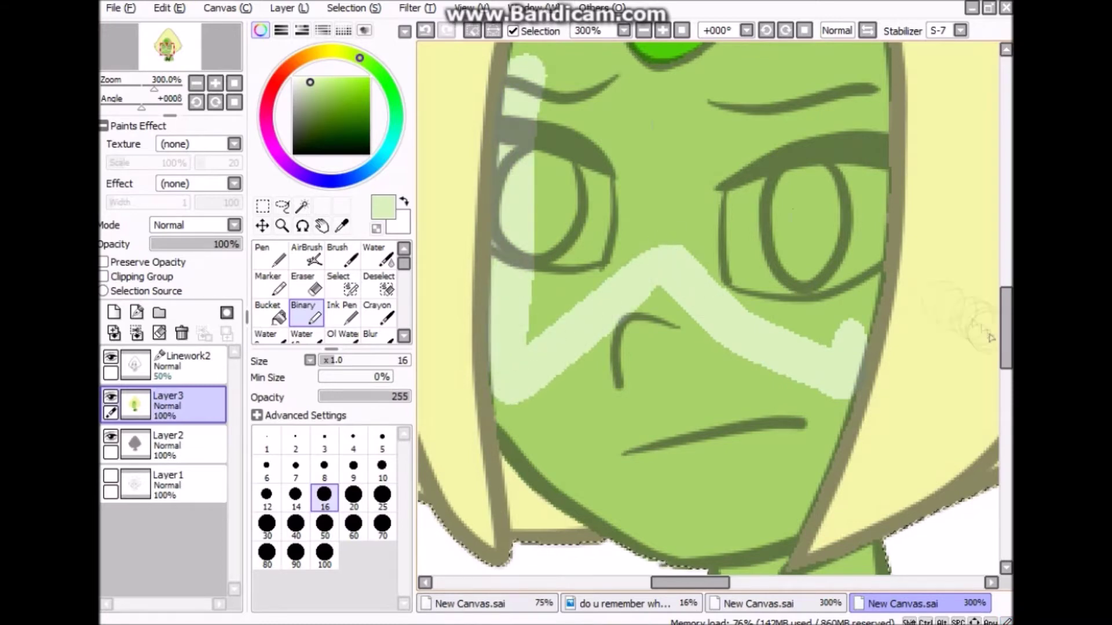
scroll(524, 174, "up", 3)
mouse_move(533, 487)
left_mouse_down()
mouse_move(576, 451)
mouse_move(538, 191)
left_mouse_up()
mouse_move(672, 375)
left_mouse_down()
mouse_move(823, 440)
mouse_move(724, 342)
mouse_move(570, 153)
mouse_move(637, 267)
mouse_move(840, 392)
left_mouse_up()
mouse_move(848, 272)
left_mouse_down()
mouse_move(863, 165)
mouse_move(851, 98)
left_mouse_up()
Fill the forehead around the gem with the same pale green, working close to the gem's edges with the size 8 Binary pen.
scroll(851, 115, "up", 3)
left_click_drag(765, 110, 660, 133)
mouse_move(724, 115)
left_mouse_down()
mouse_move(776, 284)
mouse_move(579, 301)
mouse_move(729, 324)
mouse_move(828, 400)
mouse_move(770, 290)
left_mouse_up()
left_click_drag(713, 107, 689, 116)
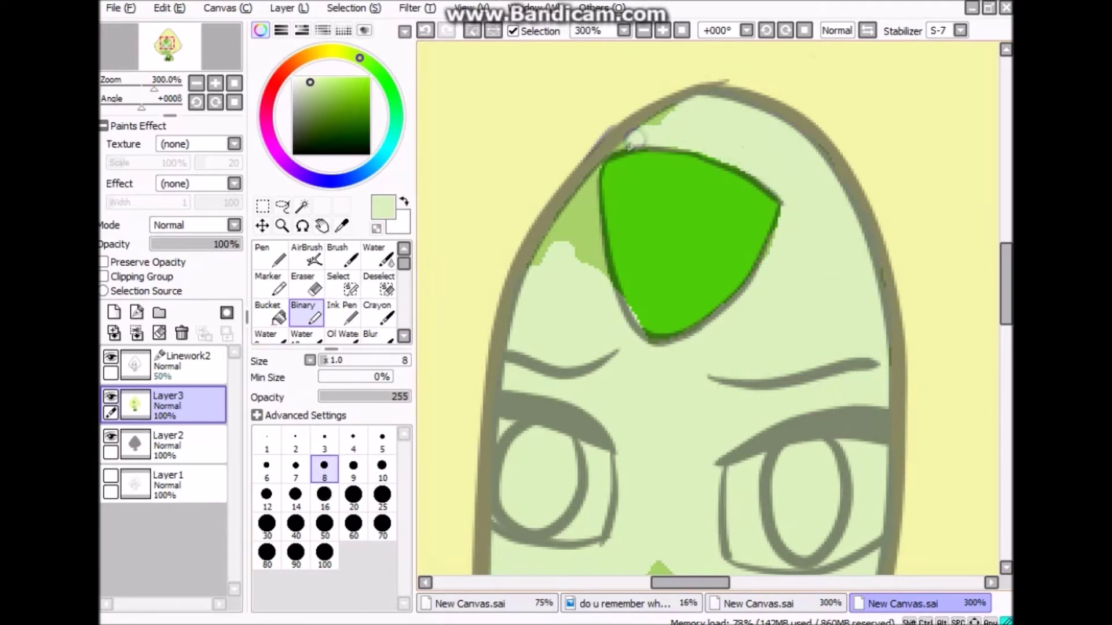
scroll(695, 319, "down", 4)
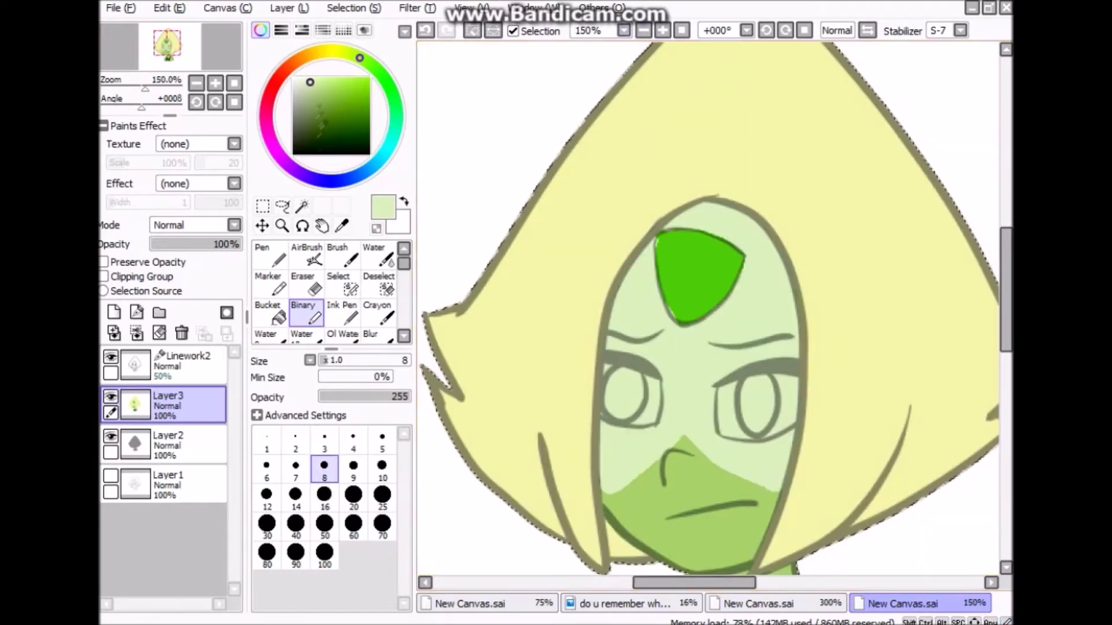
Paint the eye whites off-white and both irises medium green with dark green rims, using the size 8 Binary pen.
scroll(637, 377, "up", 5)
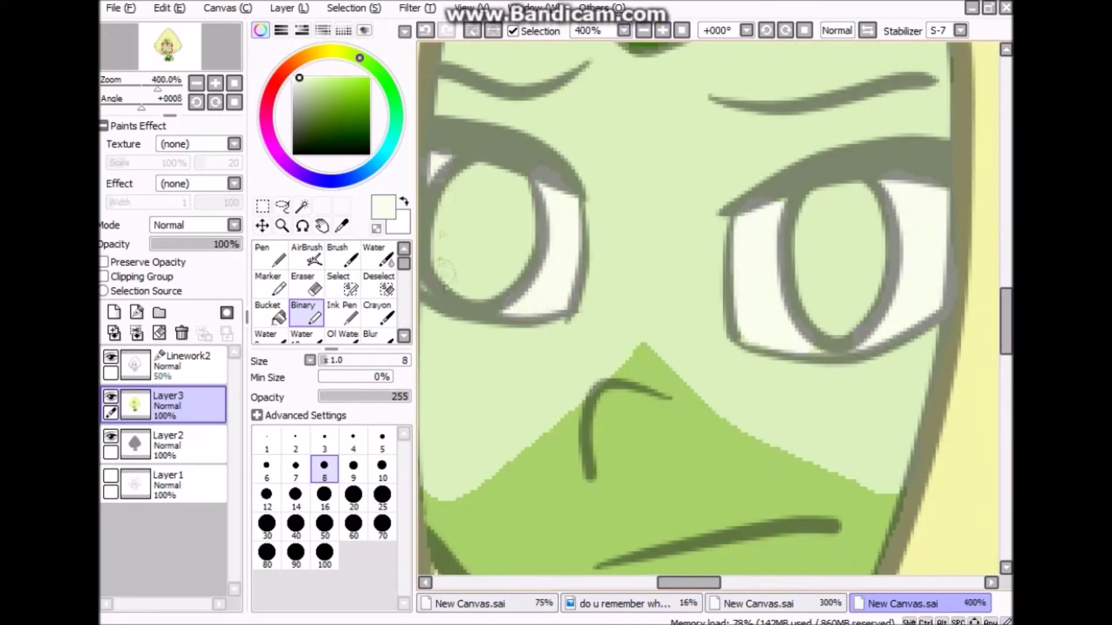
scroll(709, 309, "left", 3)
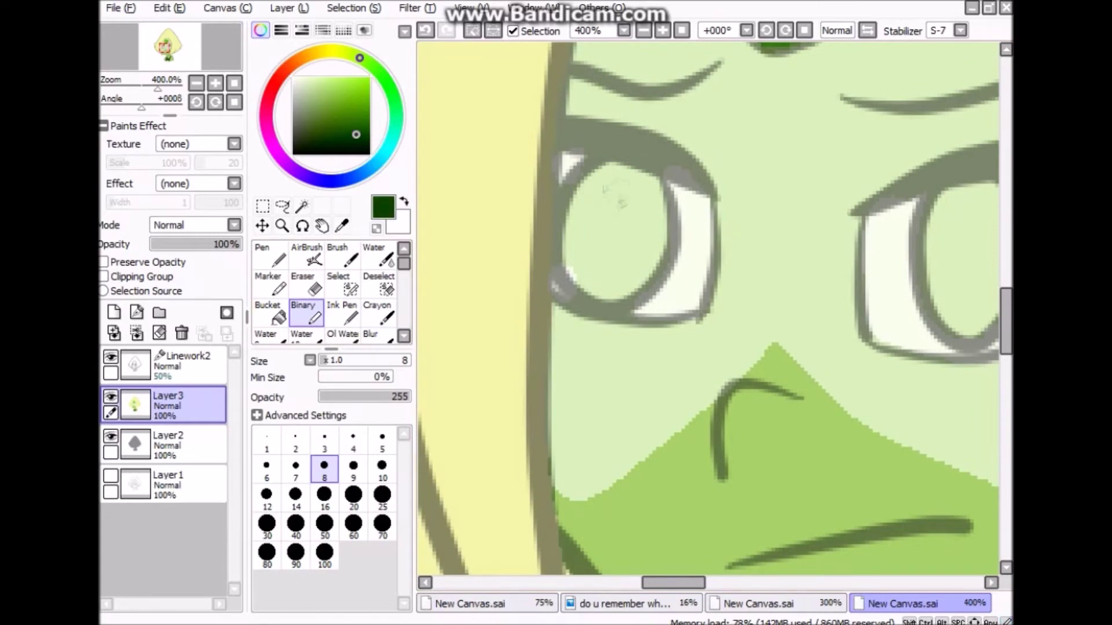
mouse_move(617, 176)
left_mouse_down()
mouse_move(573, 255)
mouse_move(637, 173)
mouse_move(689, 350)
mouse_move(718, 185)
left_mouse_up()
scroll(709, 317, "right", 3)
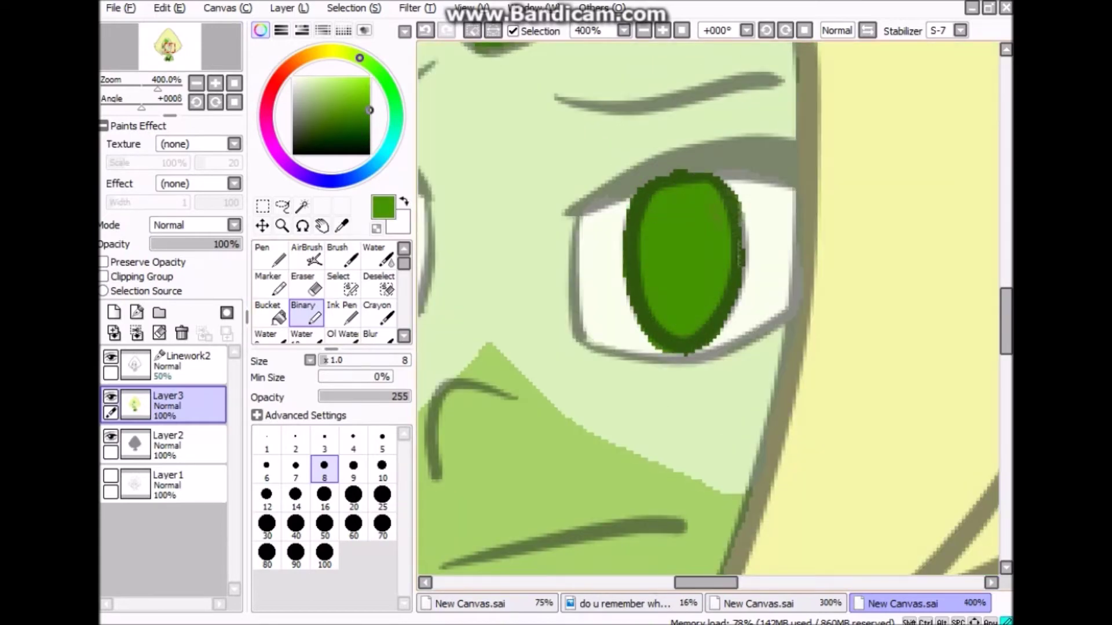
scroll(709, 310, "down", 5)
scroll(709, 309, "up", 5)
left_click(665, 31)
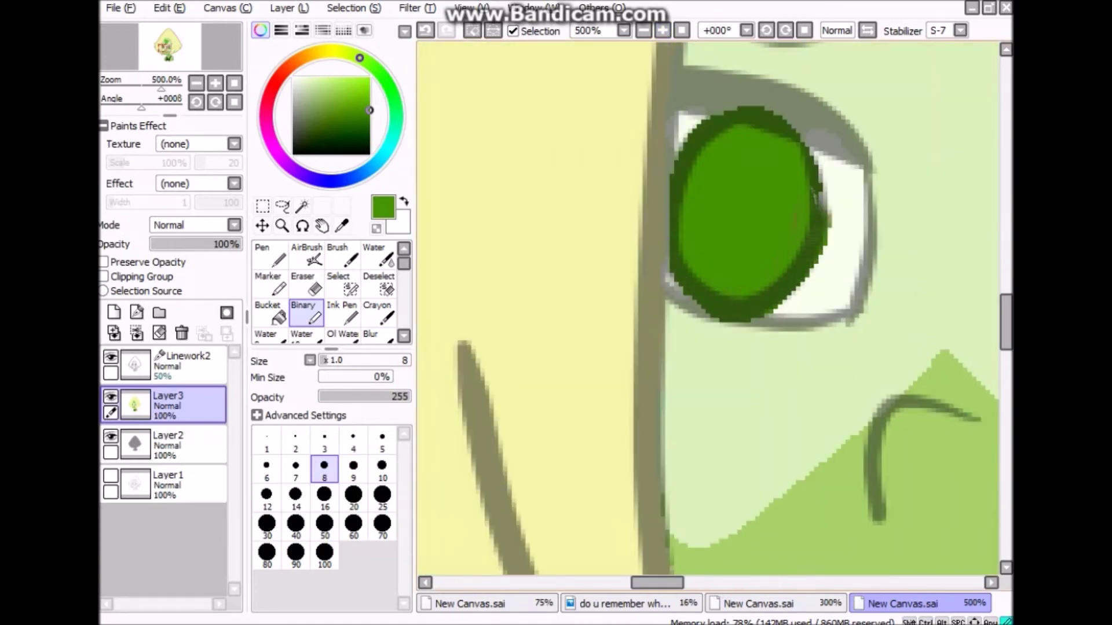
Paint the thick upper eyelid lines of both eyes near-black with the size 8 Binary pen.
left_click_drag(851, 152, 677, 101)
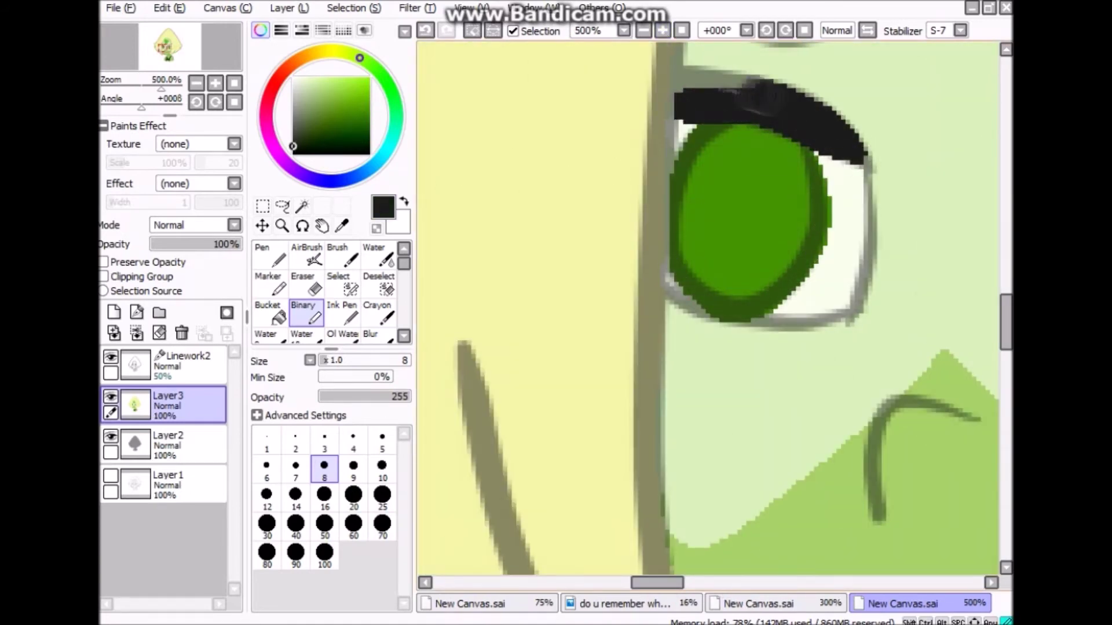
scroll(867, 176, "right", 5)
mouse_move(634, 193)
left_mouse_down()
mouse_move(738, 136)
mouse_move(927, 148)
left_mouse_up()
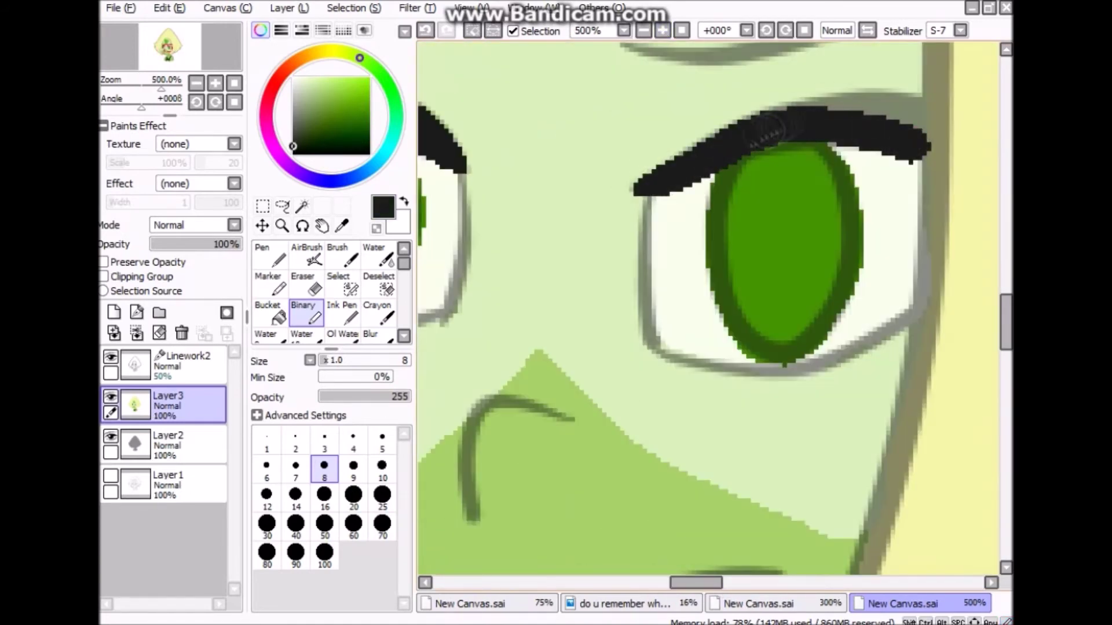
scroll(571, 78, "down", 10)
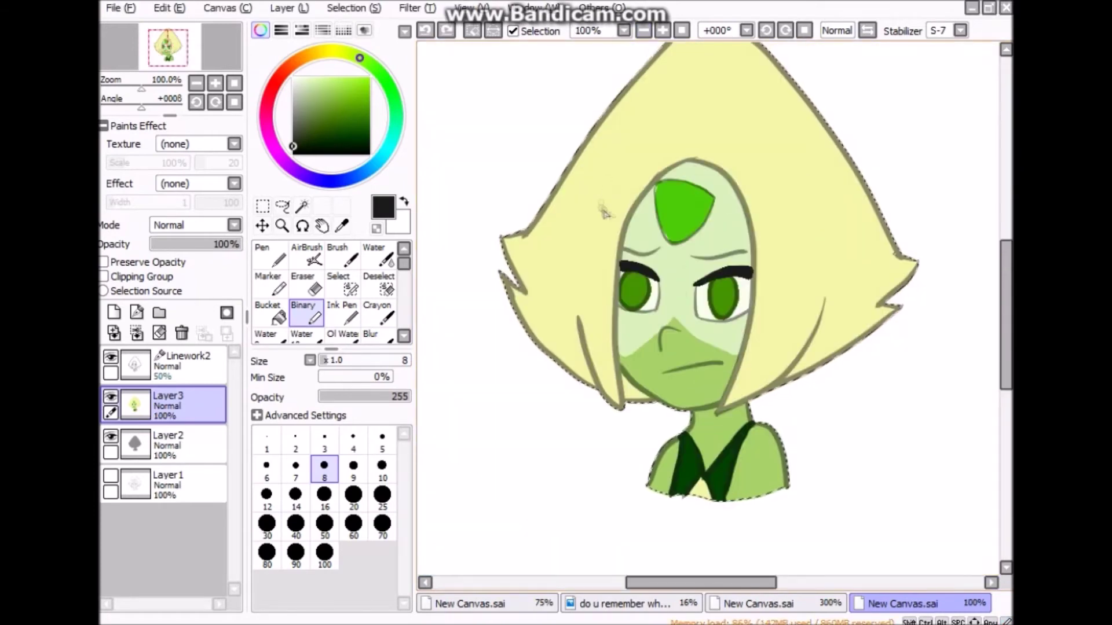
Add a new layer above the flat colors and pick a slightly darker yellow based on the sampled hair color.
left_click(113, 313)
left_click(828, 322, "alt")
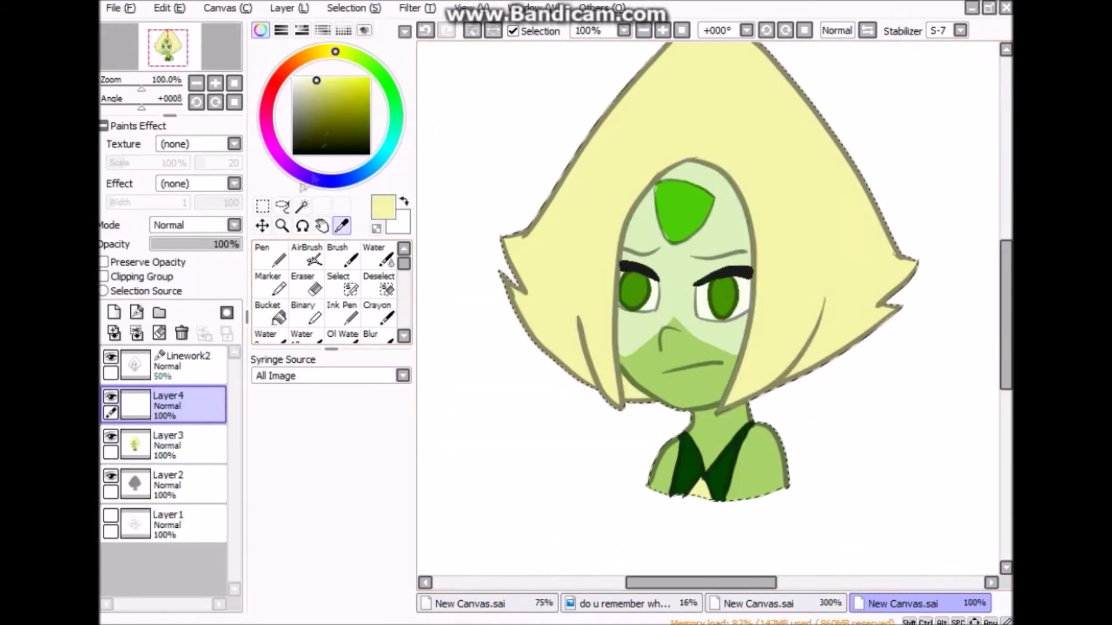
left_click_drag(758, 296, 874, 403)
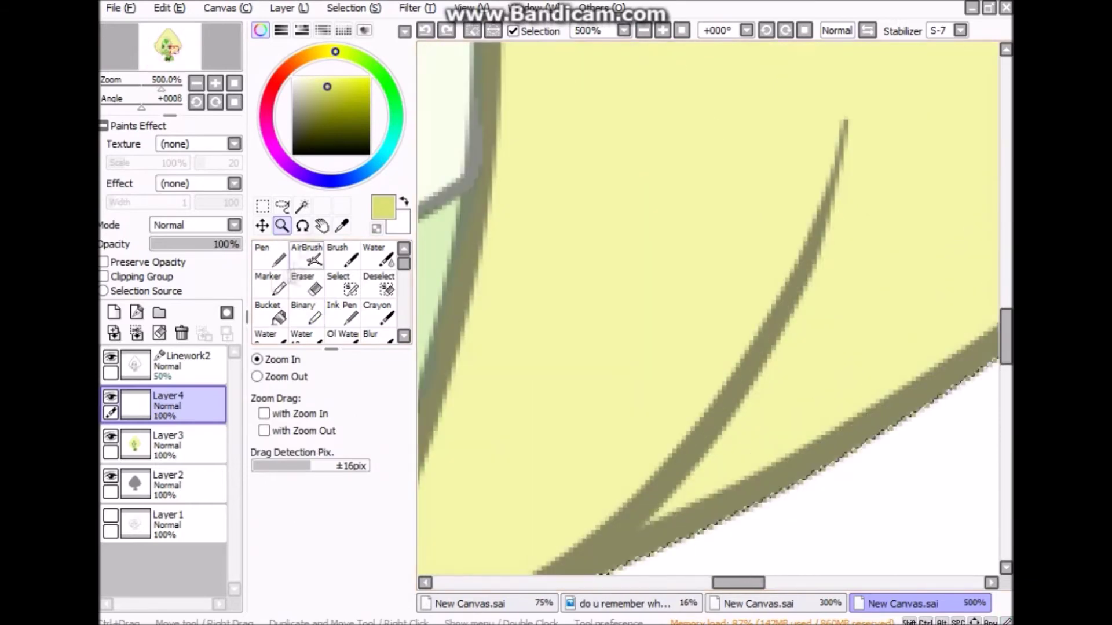
Shade beside the two inner hair strand lines in the darker yellow with the size 8 Binary pen.
mouse_move(848, 128)
left_mouse_down()
mouse_move(649, 518)
mouse_move(855, 173)
mouse_move(654, 518)
left_mouse_up()
key("ctrl+z")
left_click_drag(788, 382, 678, 516)
key("ctrl+z")
left_click_drag(843, 119, 628, 447)
mouse_move(579, 290)
left_mouse_down()
mouse_move(961, 266)
mouse_move(985, 249)
left_mouse_up()
left_click_drag(712, 116, 733, 320)
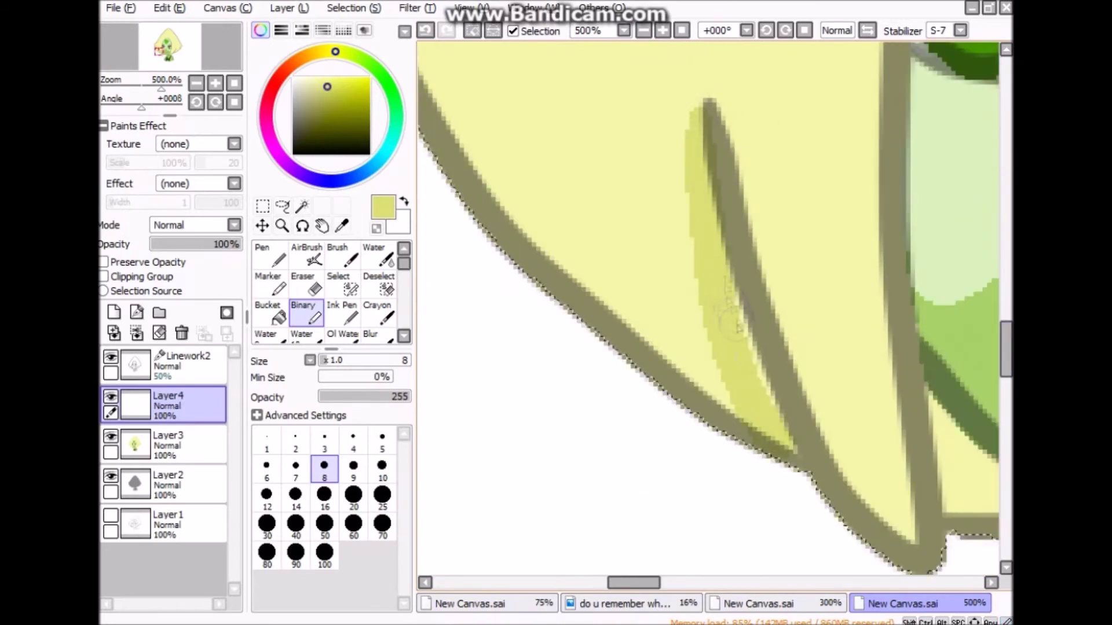
Reduce the Binary pen size to 6.
key("minus")
key("minus")
key("minus")
key("minus")
key("minus")
key("minus")
key("plus")
key("plus")
key("plus")
key("bracketleft")
key("bracketleft")
Try to paint a long curved shadow up the hair from the strand line on the character's left-hand side of the canvas.
key("ctrl+z")
left_click_drag(775, 135, 653, 405)
key("ctrl+z")
left_click_drag(701, 284, 674, 475)
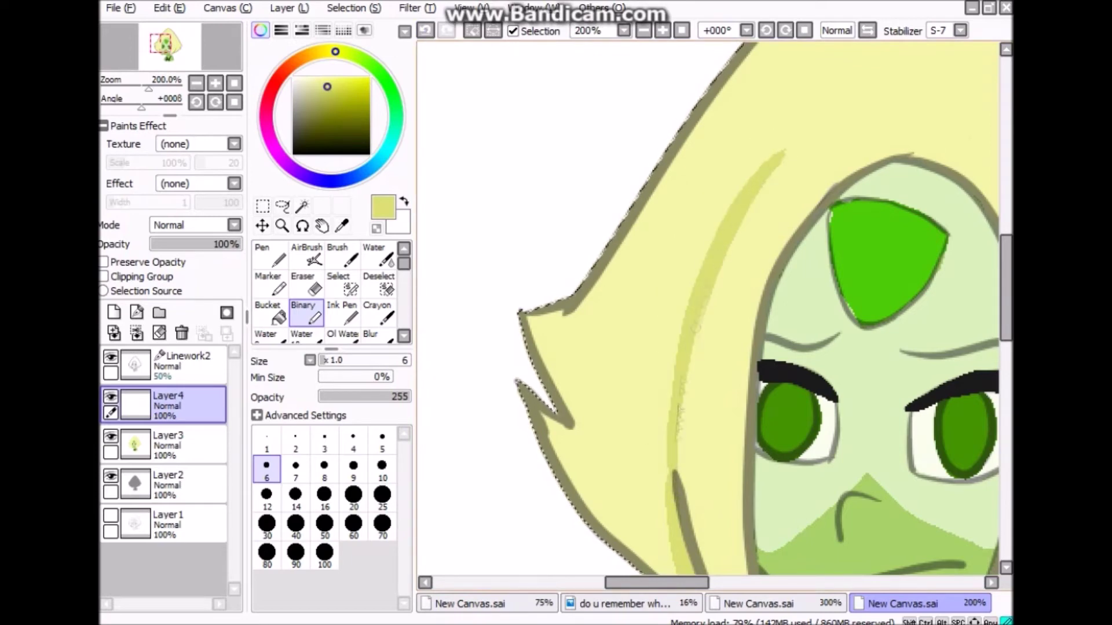
key("ctrl+z")
Shade the hair spikes and the outer hair edge left of the face in darker yellow with the size 6 Binary pen.
key("minus")
key("minus")
key("minus")
left_click(665, 347)
left_click(513, 149)
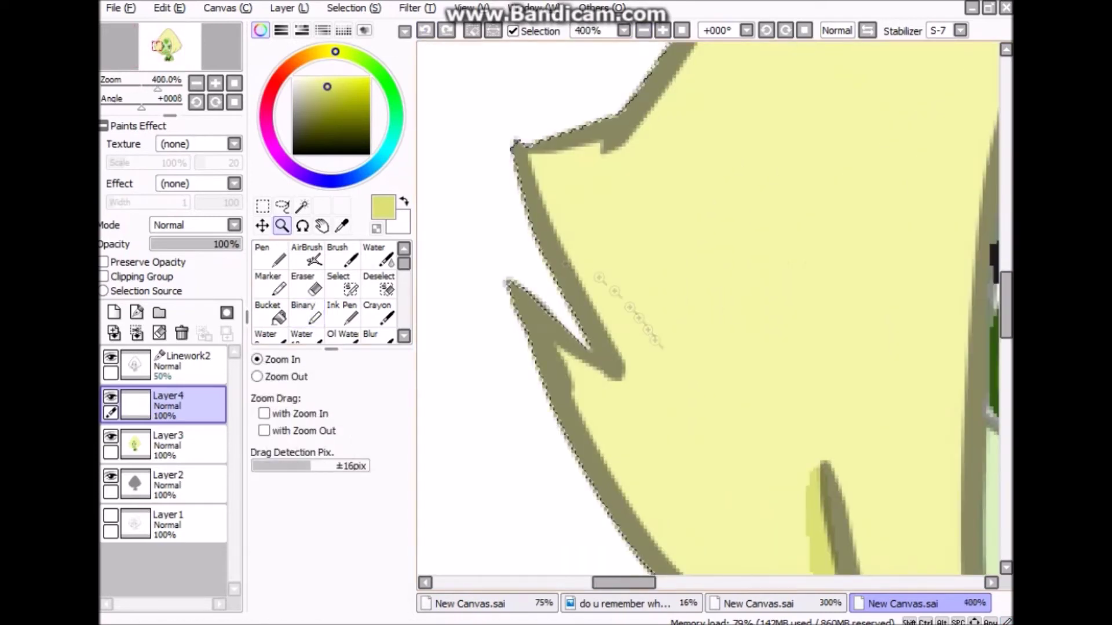
mouse_move(513, 149)
left_mouse_down()
mouse_move(637, 371)
mouse_move(631, 330)
left_mouse_up()
mouse_move(541, 341)
left_mouse_down()
mouse_move(602, 463)
mouse_move(677, 567)
left_mouse_up()
left_click_drag(573, 359, 619, 398)
Finish the darker yellow shading on the upper hair spike and shade the small piece of hair behind the jaw.
key("minus")
key("minus")
key("minus")
key("minus")
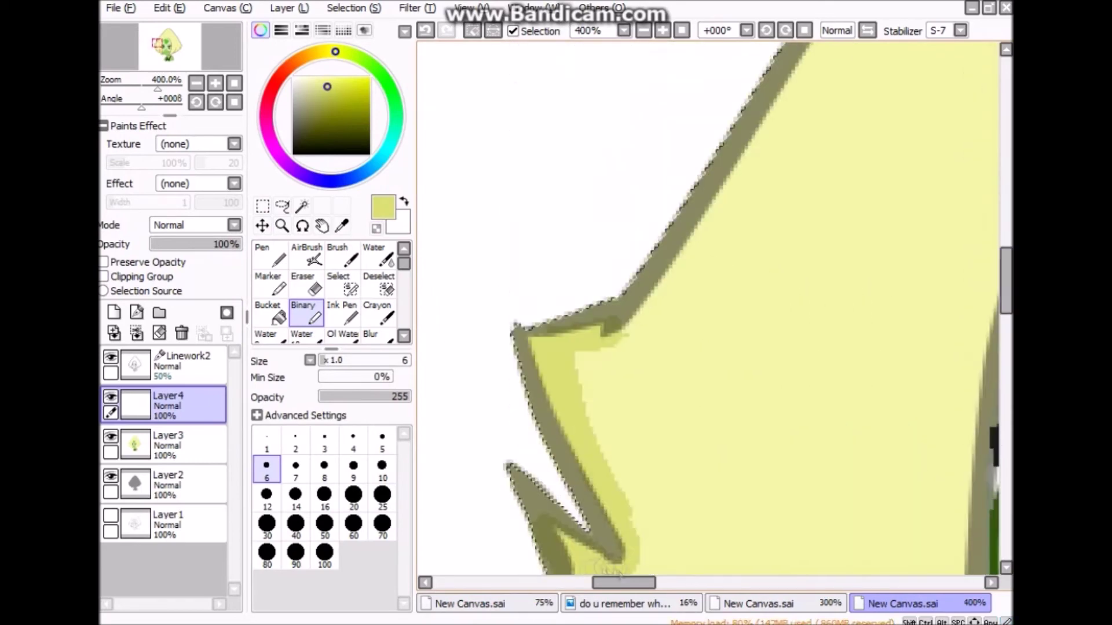
left_click_drag(465, 548, 610, 392)
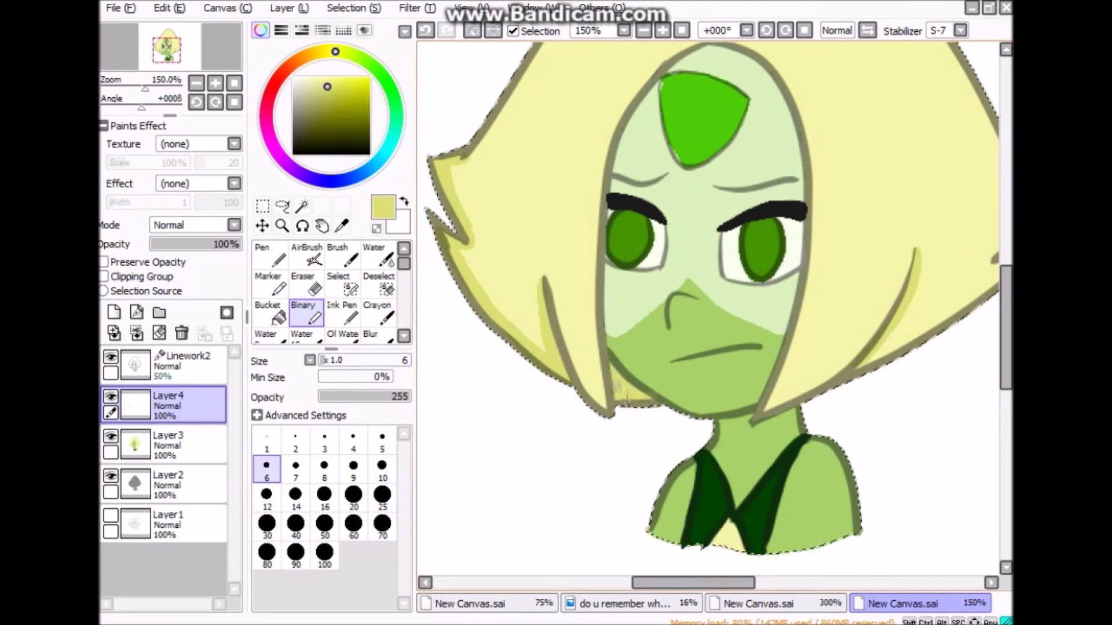
key("minus")
key("minus")
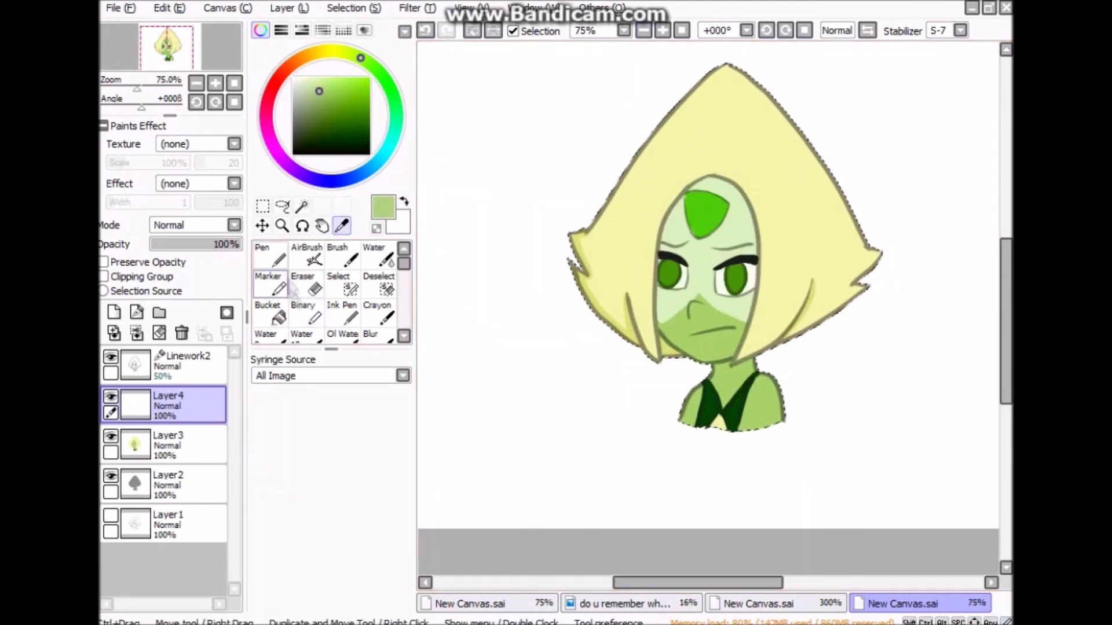
Shade the face's edge along the right hair line, using light green on the pale mask and darker green on the cheek.
key("plus")
key("plus")
key("plus")
key("plus")
key("plus")
key("plus")
key("plus")
scroll(615, 308, "up", 6)
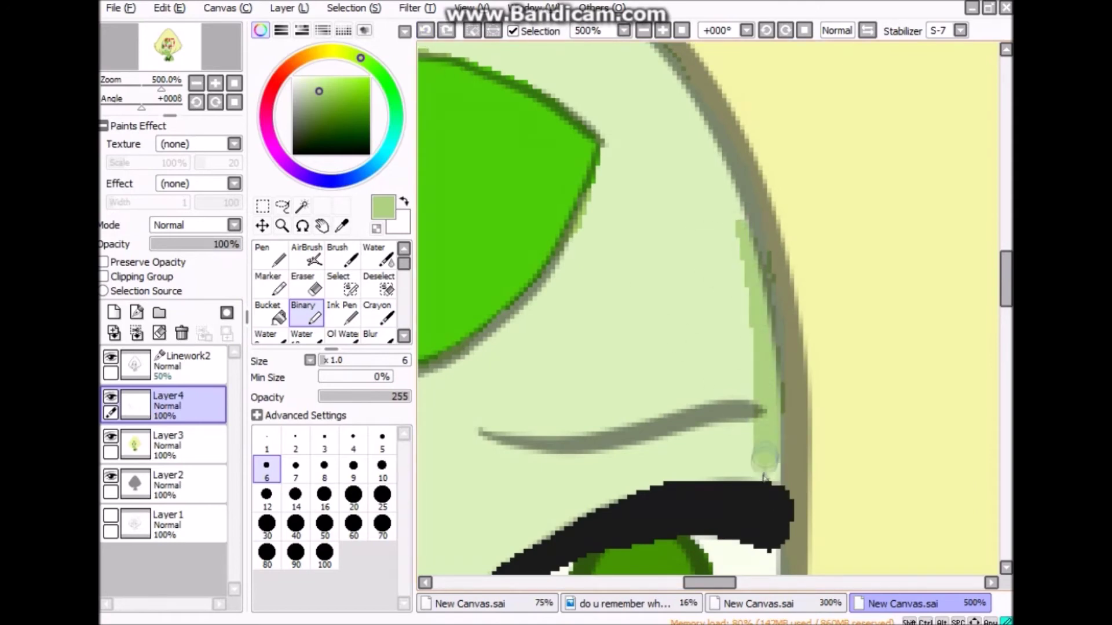
scroll(709, 309, "down", 8)
key("alt")
left_click(697, 364, "alt")
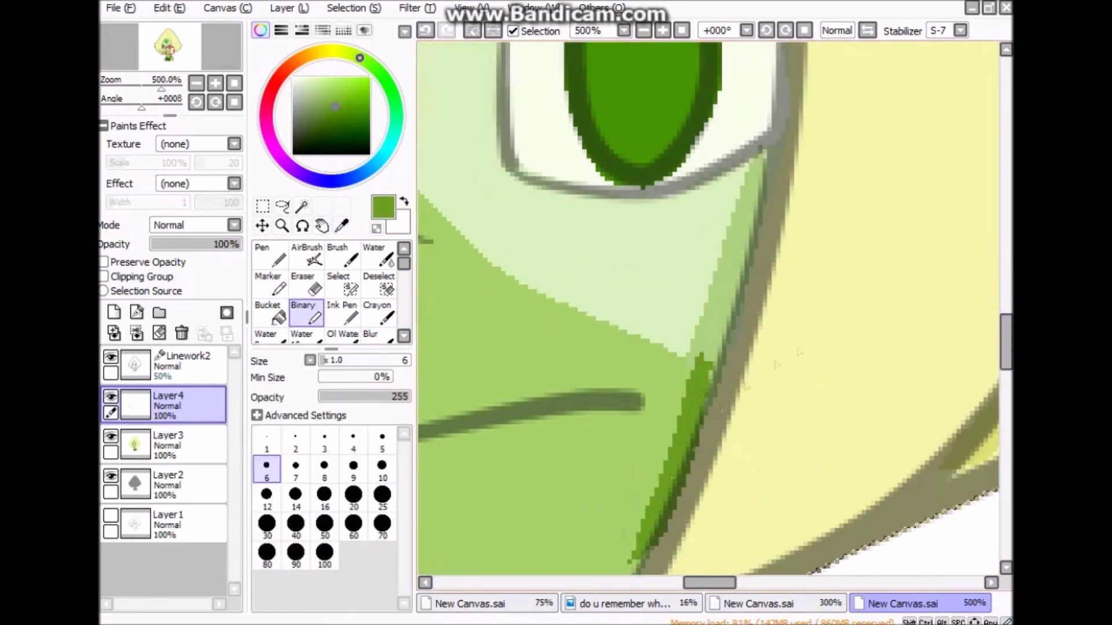
Extend the darker green shading down the jaw and paint the shadow under the chin across the neck.
scroll(666, 406, "down", 7)
left_click_drag(643, 156, 587, 237)
mouse_move(747, 251)
left_mouse_down()
mouse_move(527, 324)
mouse_move(589, 291)
left_mouse_up()
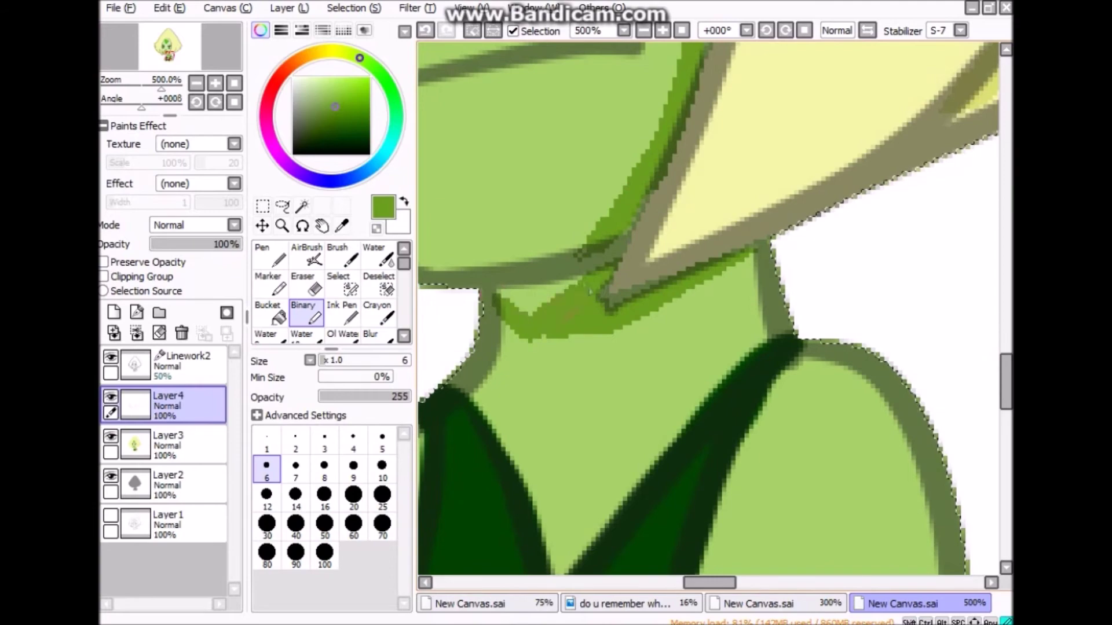
left_click_drag(512, 317, 728, 284)
scroll(554, 255, "down", 6)
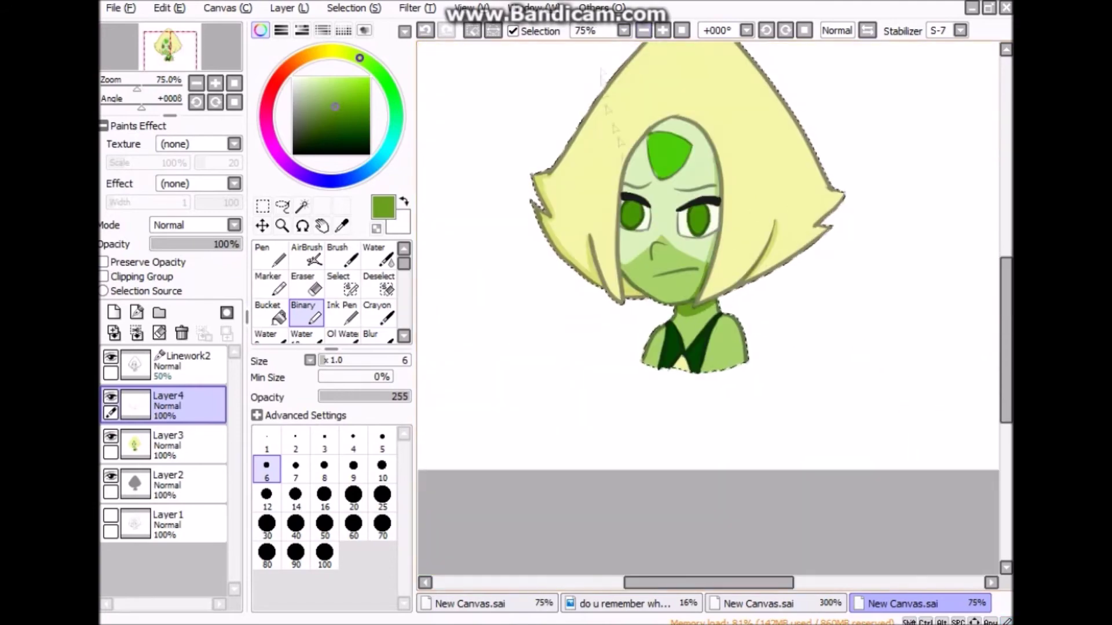
Shade the outer edge of the left shoulder and the right shoulder in the darker green with the size 6 Binary pen.
scroll(554, 255, "up", 5)
left_click_drag(704, 185, 571, 406)
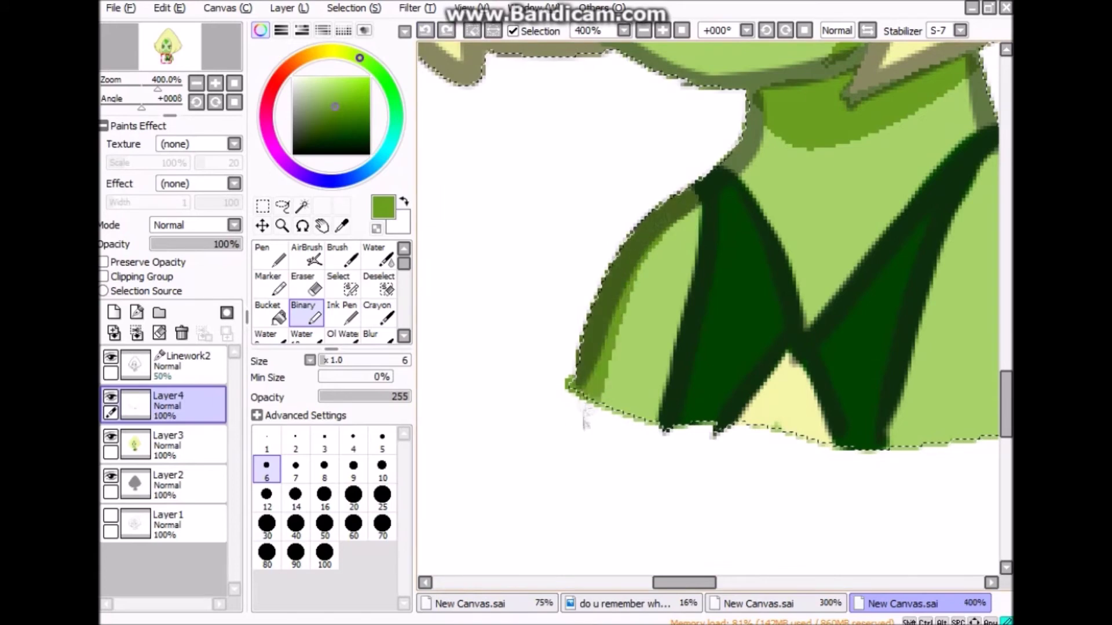
left_click_drag(674, 583, 701, 588)
scroll(929, 126, "down", 7)
scroll(949, 300, "up", 2)
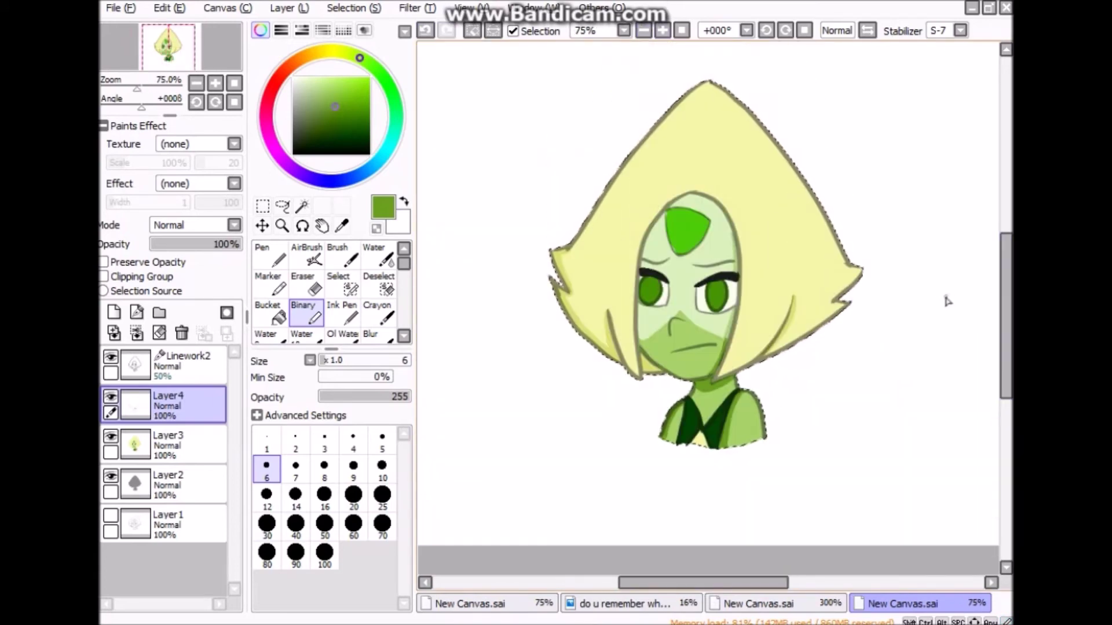
Paint a two-tone oval highlight on the forehead gem, a pale green center within a lighter green ring.
scroll(948, 299, "up", 5)
left_click(524, 333, "alt")
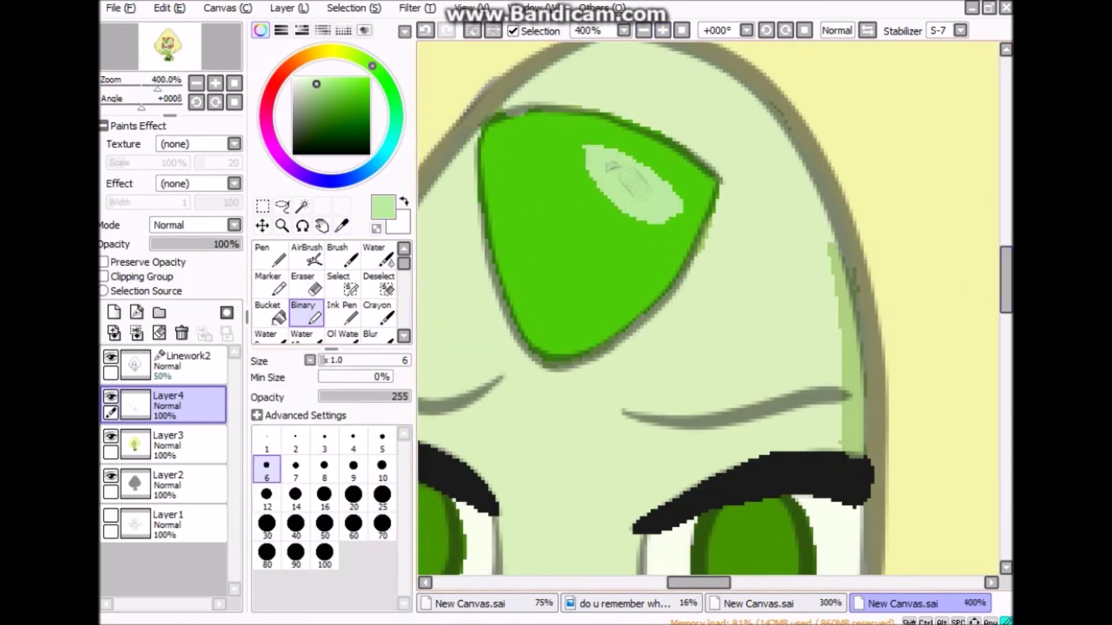
mouse_move(618, 232)
left_mouse_down()
mouse_move(585, 149)
mouse_move(637, 220)
left_mouse_up()
left_click(613, 226, "alt")
mouse_move(578, 146)
left_mouse_down()
mouse_move(608, 194)
mouse_move(581, 150)
left_mouse_up()
left_click(608, 168, "alt")
left_click_drag(642, 185, 606, 161)
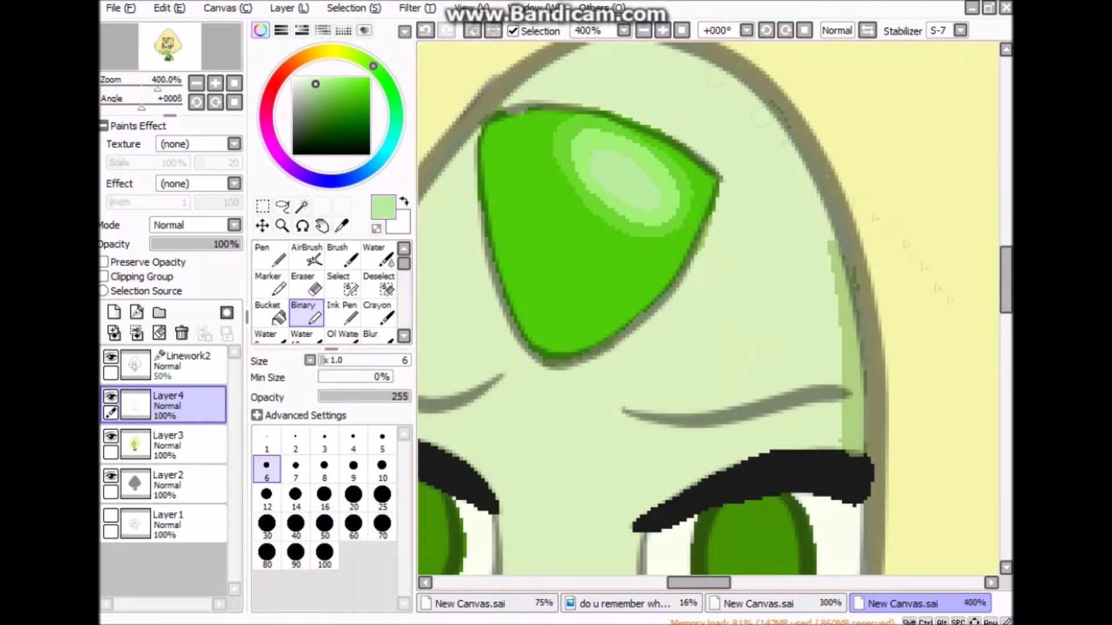
Paint a dark green crescent shadow along the right side of both irises with the Binary pen.
scroll(712, 307, "down", 5)
key("alt")
left_click(306, 313)
left_click_drag(798, 285, 750, 375)
mouse_move(699, 583)
left_mouse_down()
mouse_move(677, 584)
mouse_move(696, 584)
left_mouse_up()
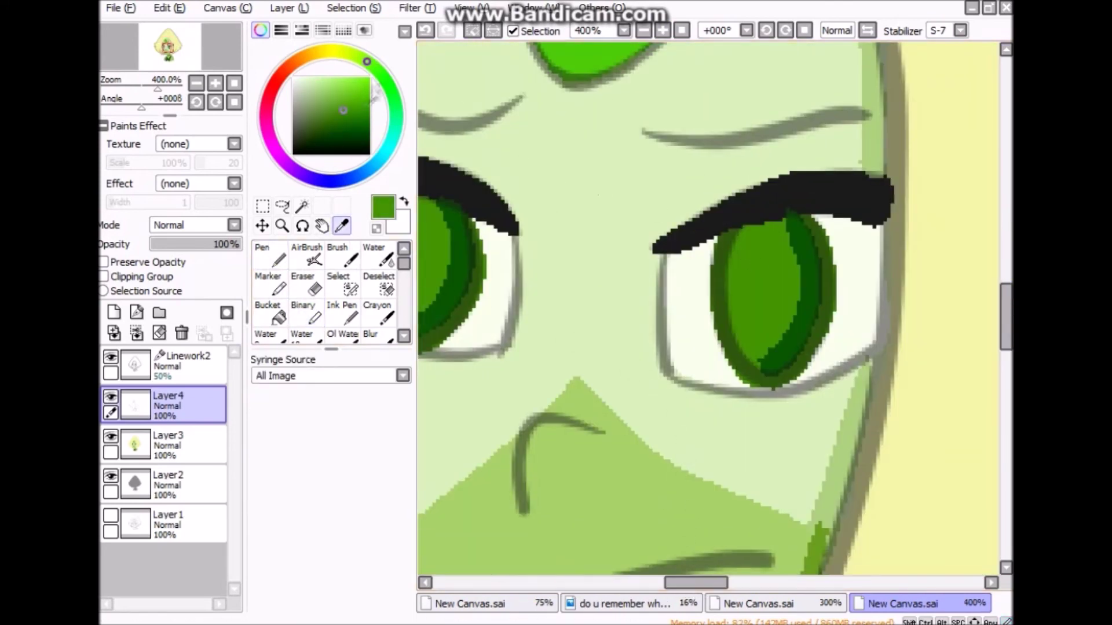
Pick a light green and paint an oval highlight in the center of both irises with the size 6 Binary pen.
left_click(579, 429, "alt")
left_click(270, 255)
left_click_drag(776, 254, 765, 325)
key("ctrl+z")
left_click(306, 312)
left_click_drag(779, 255, 764, 324)
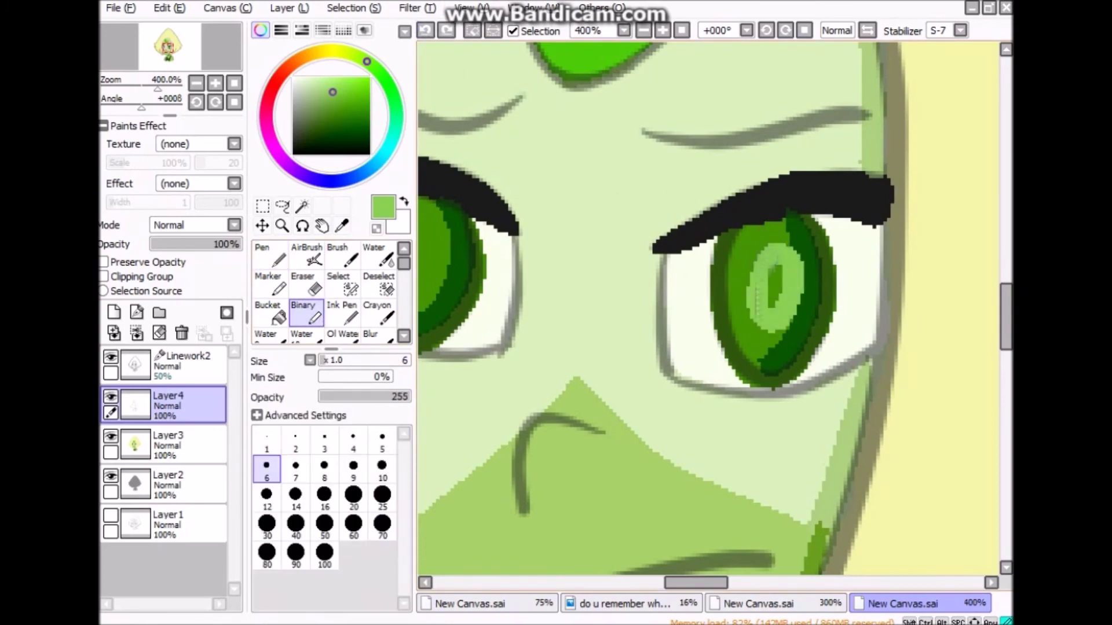
left_click_drag(720, 584, 692, 584)
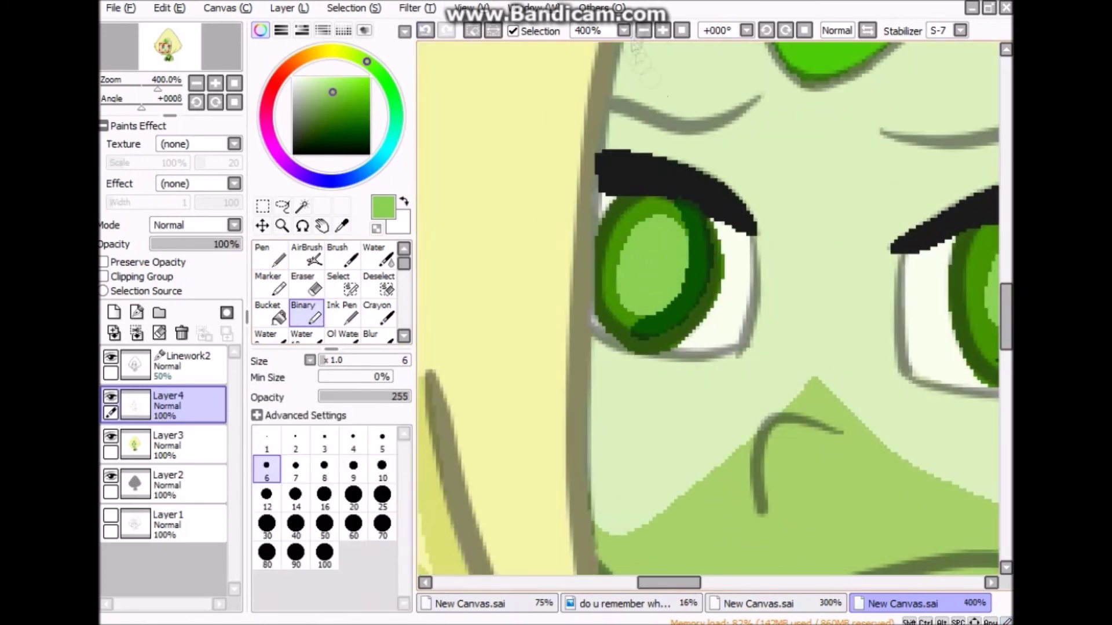
Pick a pale yellow and paint shine streaks on the right side of the hair with the size 9 Binary pen.
key("ctrl+minus")
key("ctrl+minus")
key("ctrl+minus")
left_click(666, 174, "alt")
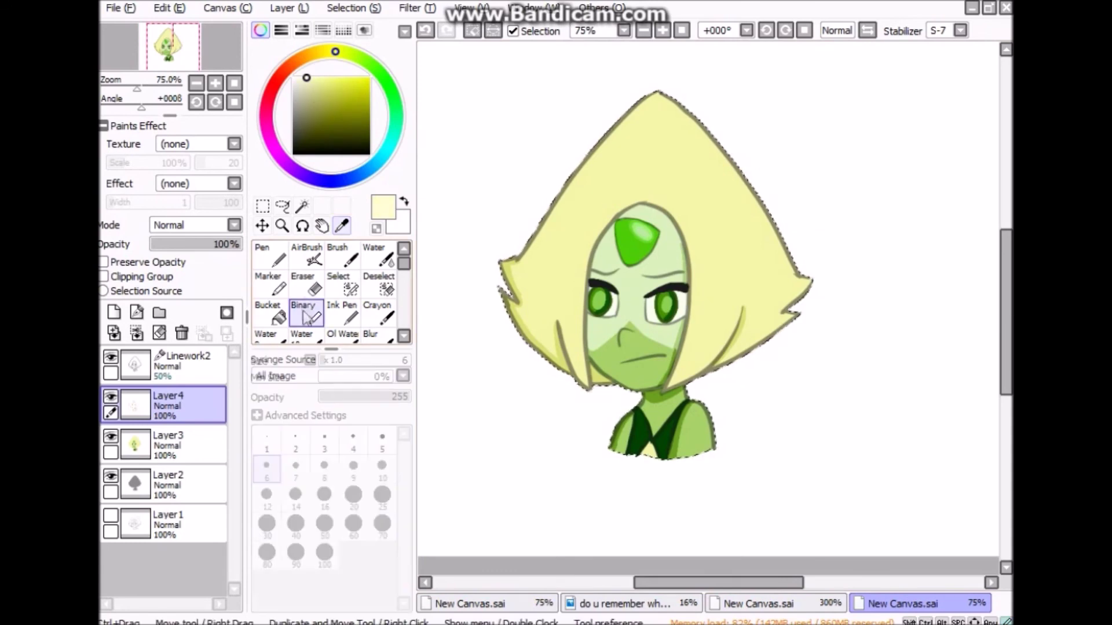
key("bracketright")
key("bracketright")
key("bracketright")
key("bracketright")
key("bracketright")
key("bracketright")
key("bracketright")
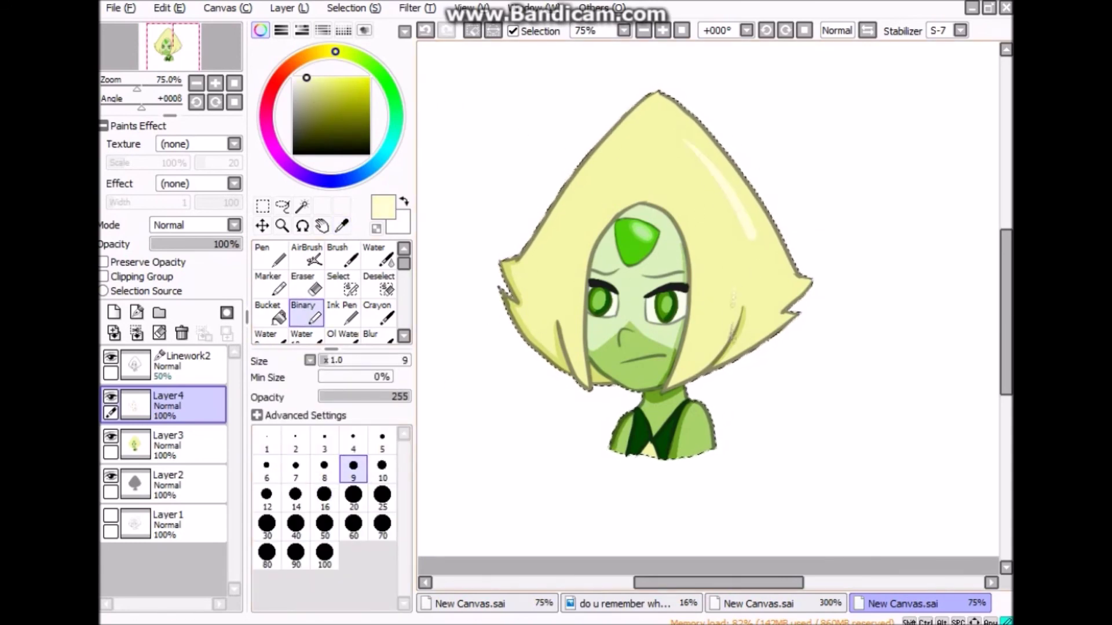
Pick a pale green from the skin color and paint a small highlight beside the nose line.
left_click(602, 342, "alt")
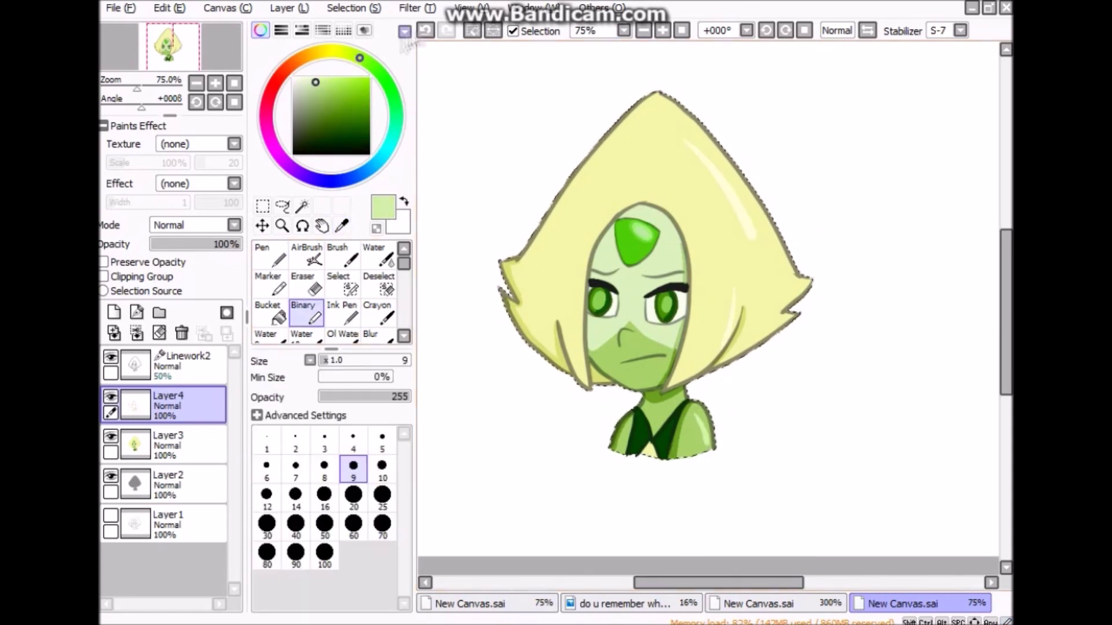
key("ctrl+plus")
key("ctrl+plus")
key("ctrl+plus")
key("ctrl+plus")
scroll(652, 181, "down", 5)
key("ctrl+minus")
key("ctrl+minus")
key("ctrl+minus")
key("ctrl+minus")
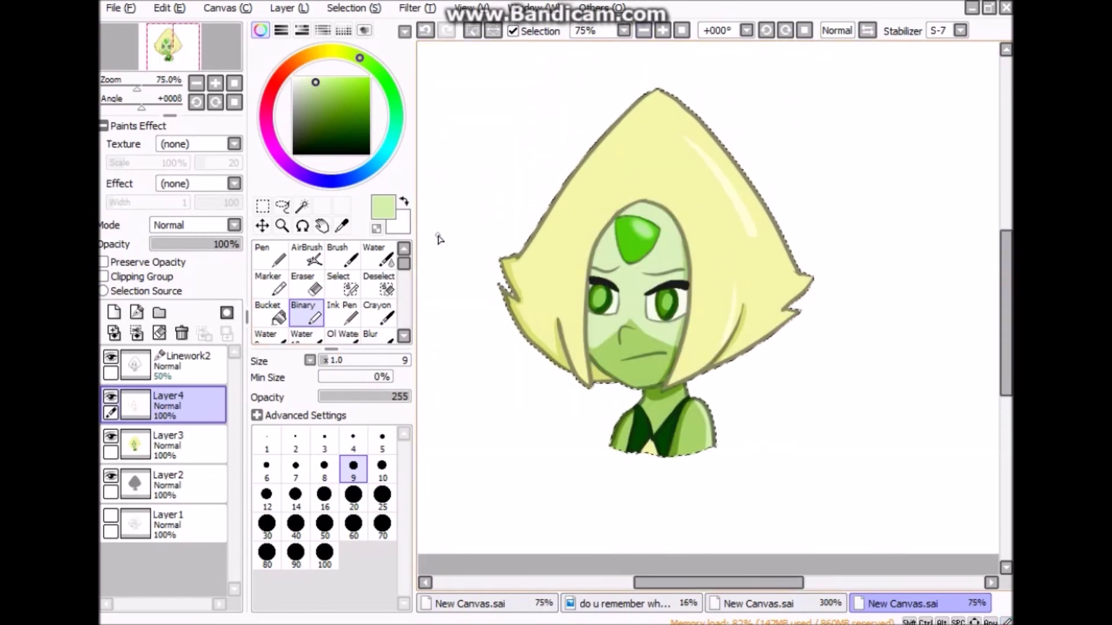
Examine the shading and highlights on the face and the whole drawing at several zoom levels.
key("ctrl+space")
left_click_drag(596, 286, 671, 352)
left_click(295, 440)
key("ctrl+minus")
key("ctrl+minus")
key("ctrl+minus")
key("ctrl+minus")
key("ctrl+minus")
key("ctrl+minus")
key("ctrl+minus")
key("ctrl+minus")
key("ctrl+plus")
key("ctrl+plus")
key("ctrl+plus")
key("ctrl+plus")
key("ctrl+minus")
key("ctrl+minus")
key("ctrl+minus")
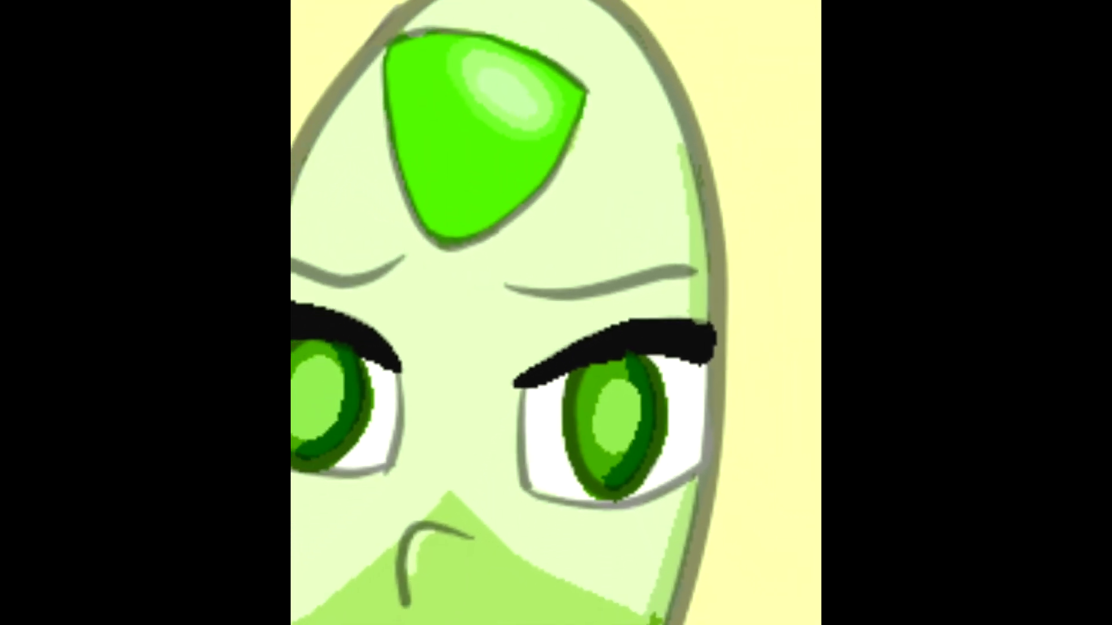